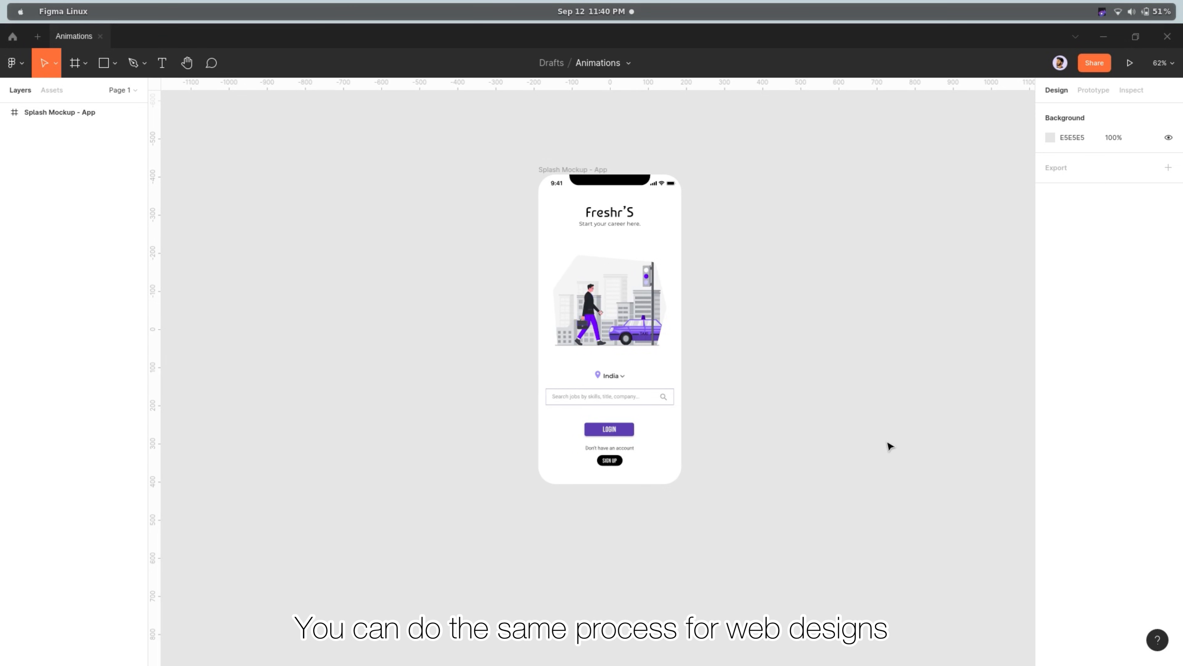
Duplicate the Splash Mockup - App frame and place the copy to the left of the original
click(543, 174)
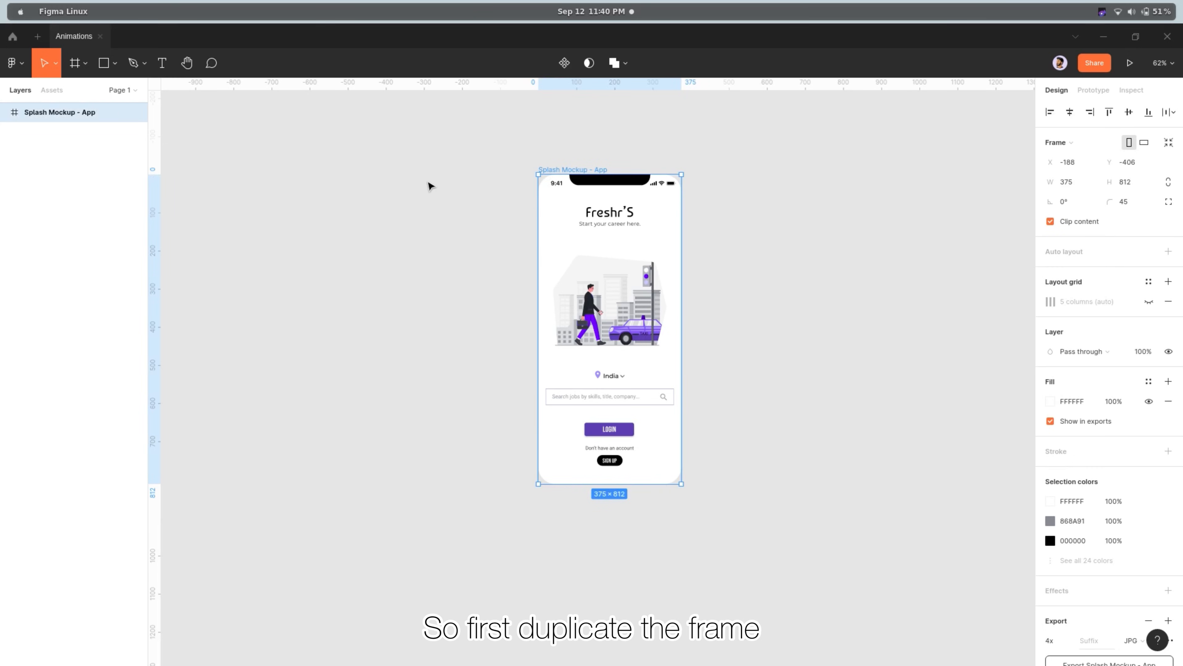
key(ctrl+d)
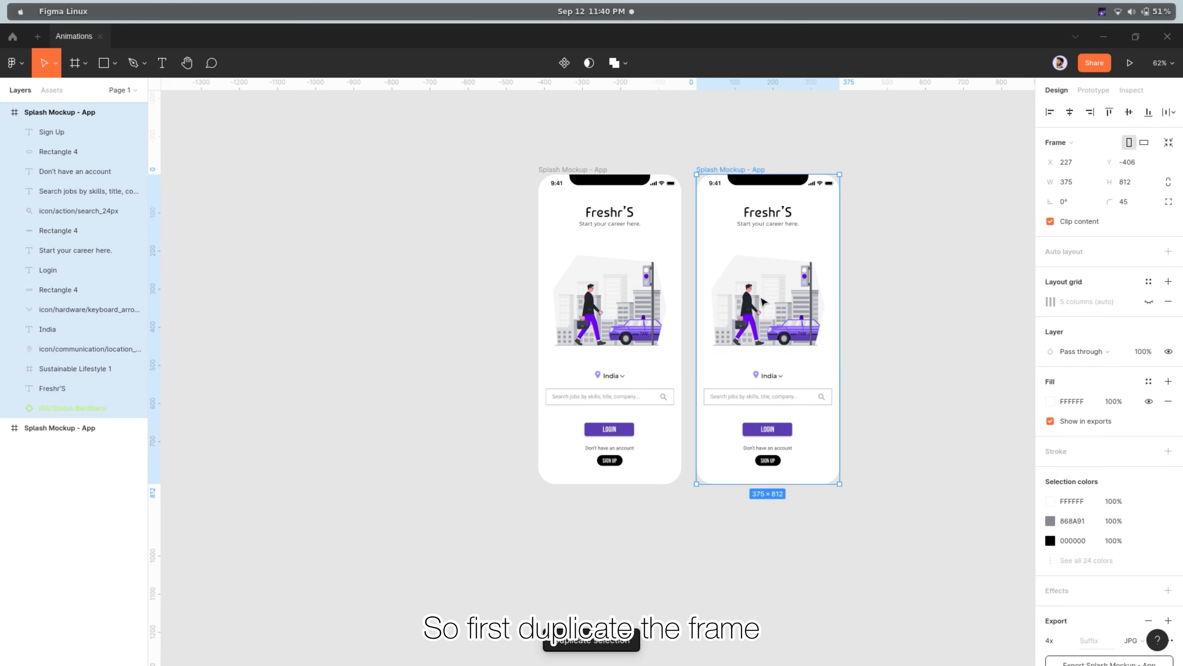
drag(763, 302, 429, 298)
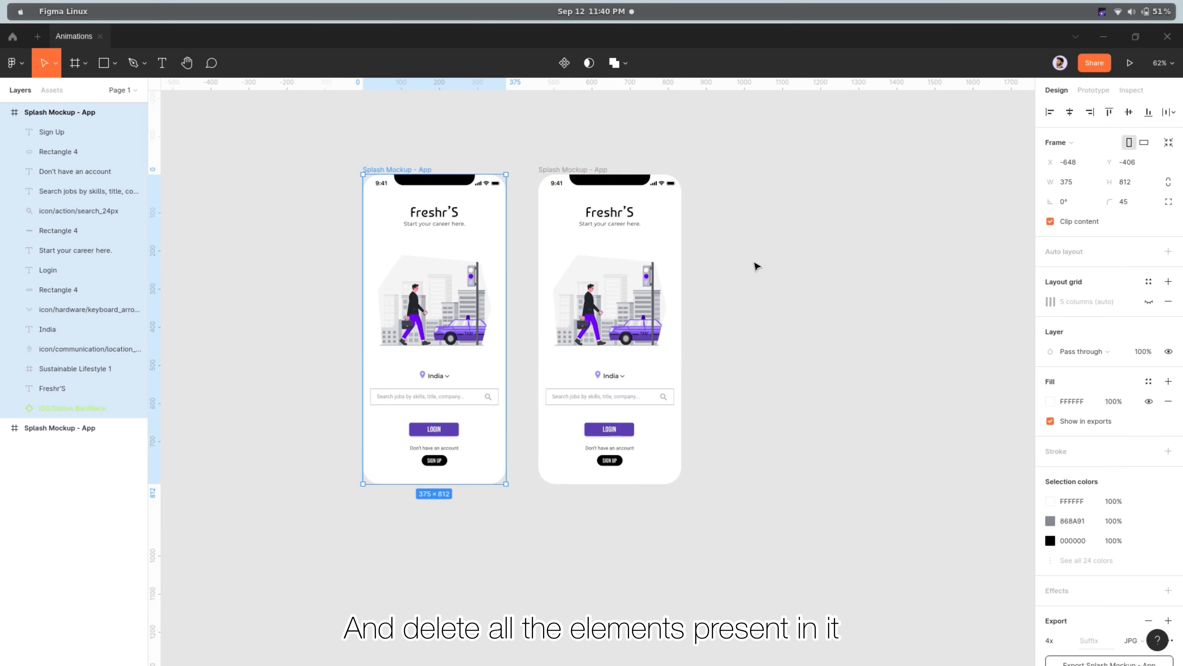
Delete the logo, tagline, illustration, search field and button elements from the copied frame, keeping its status bar
scroll(398, 268, up, 3)
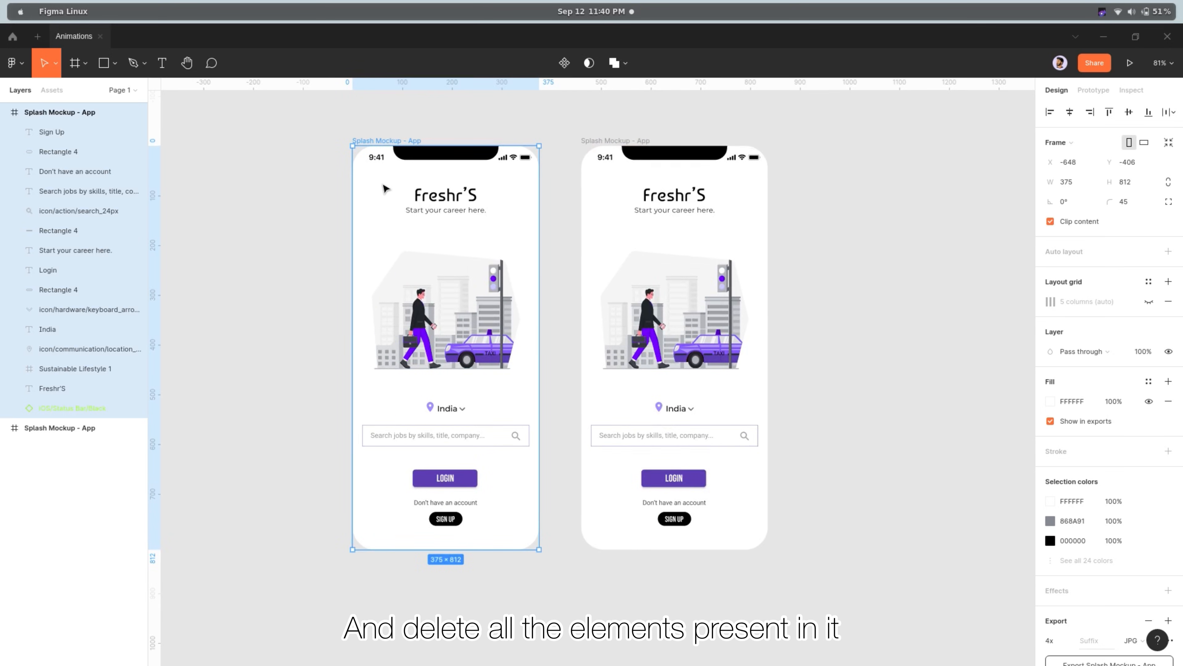
drag(378, 181, 515, 521)
key(Delete)
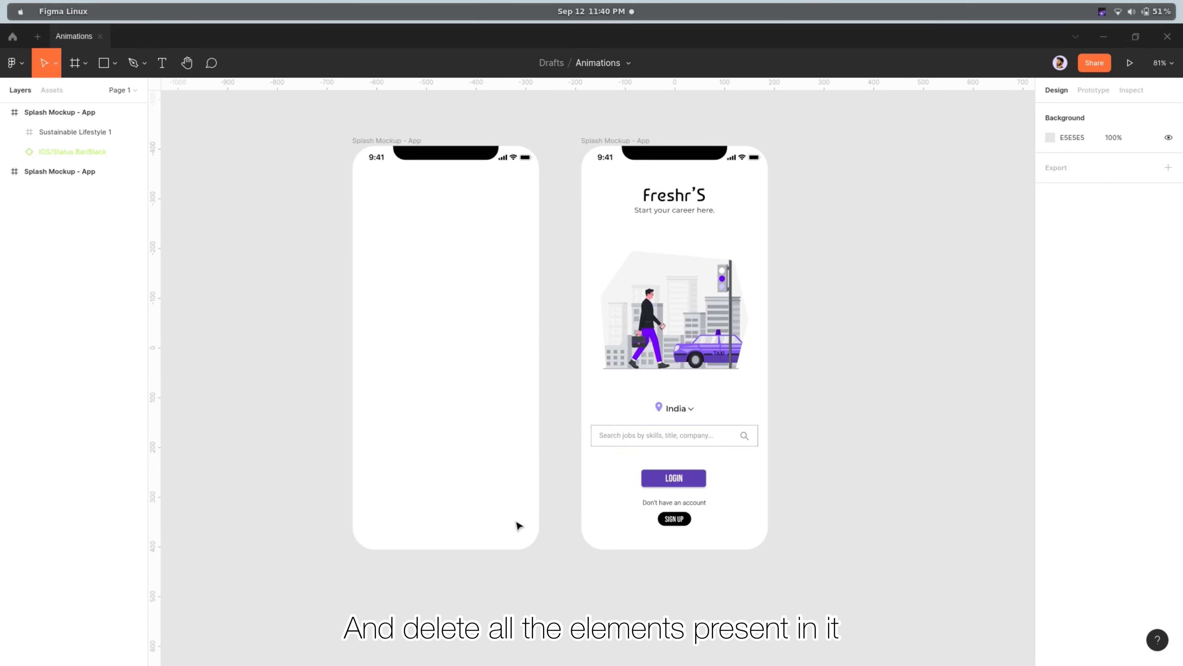
Duplicate the emptied frame and place the new copy to its left as the first of three screens
scroll(528, 523, left, 5)
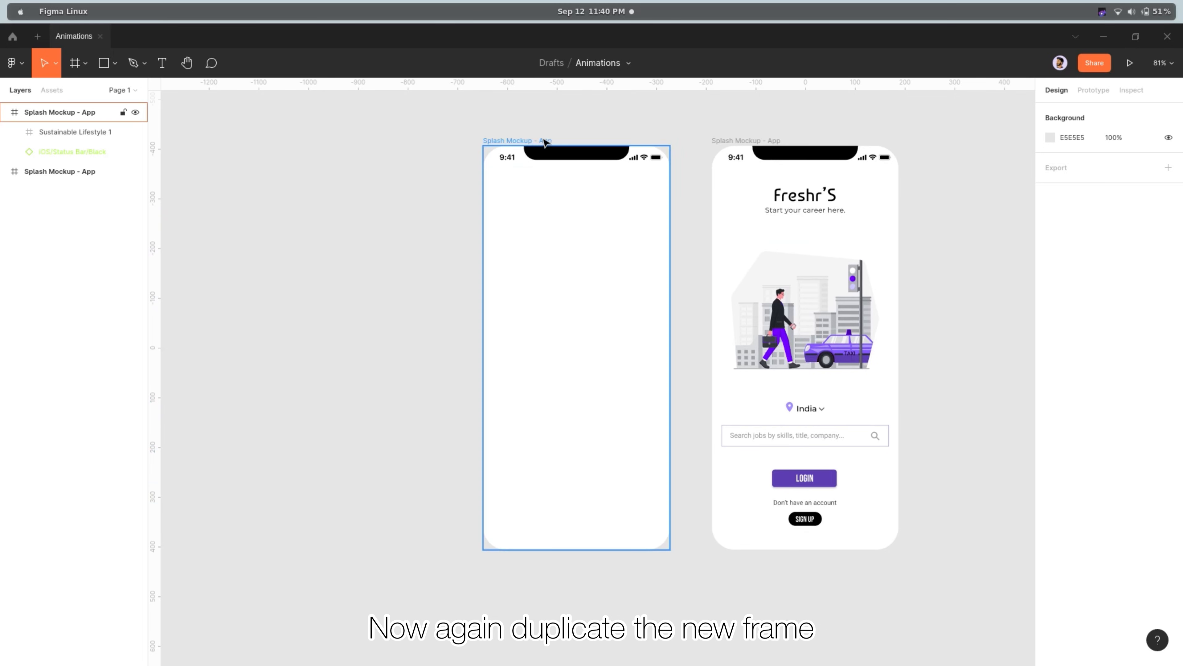
click(514, 140)
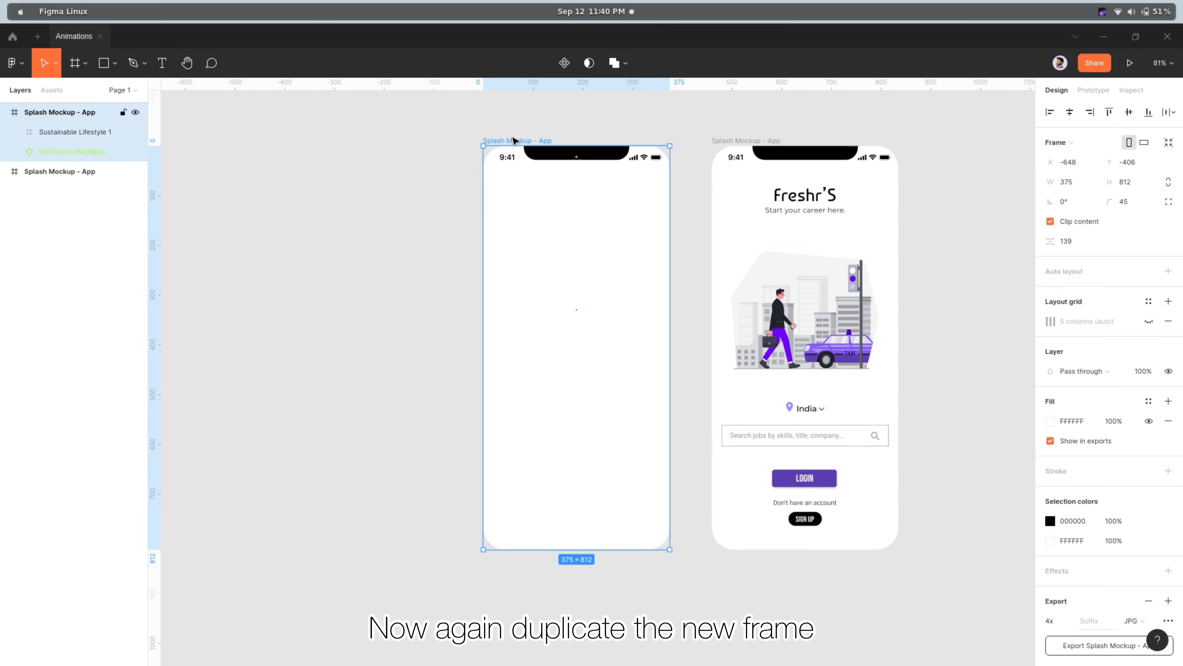
key(ctrl+d)
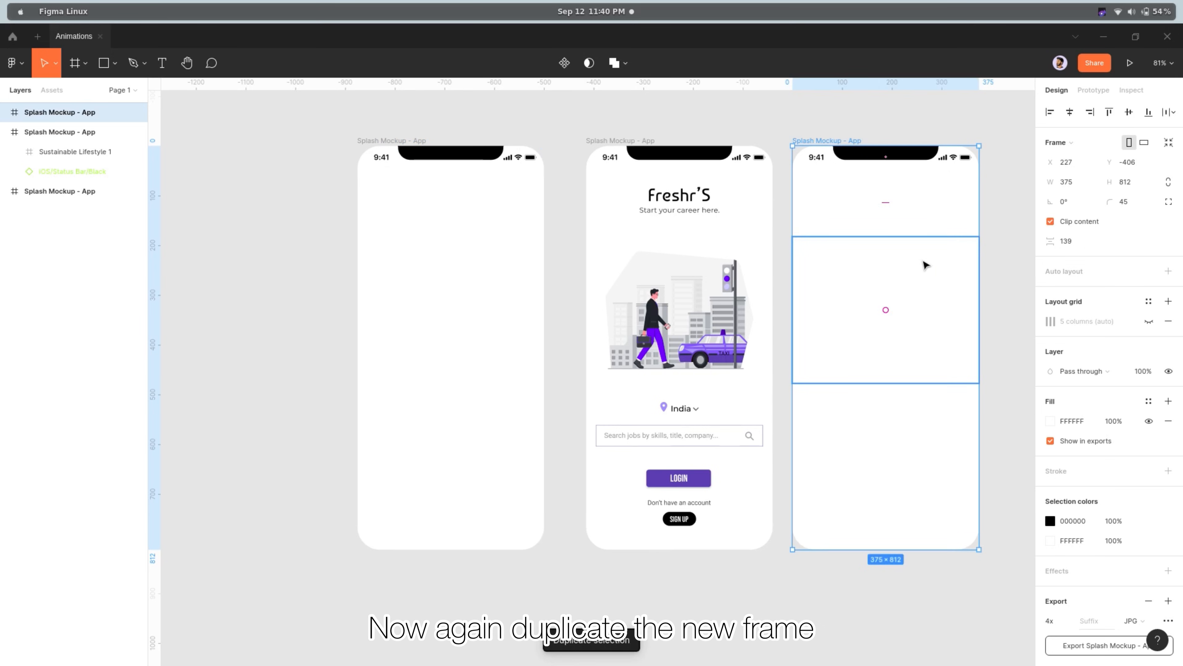
drag(909, 266, 260, 266)
scroll(375, 284, left, 5)
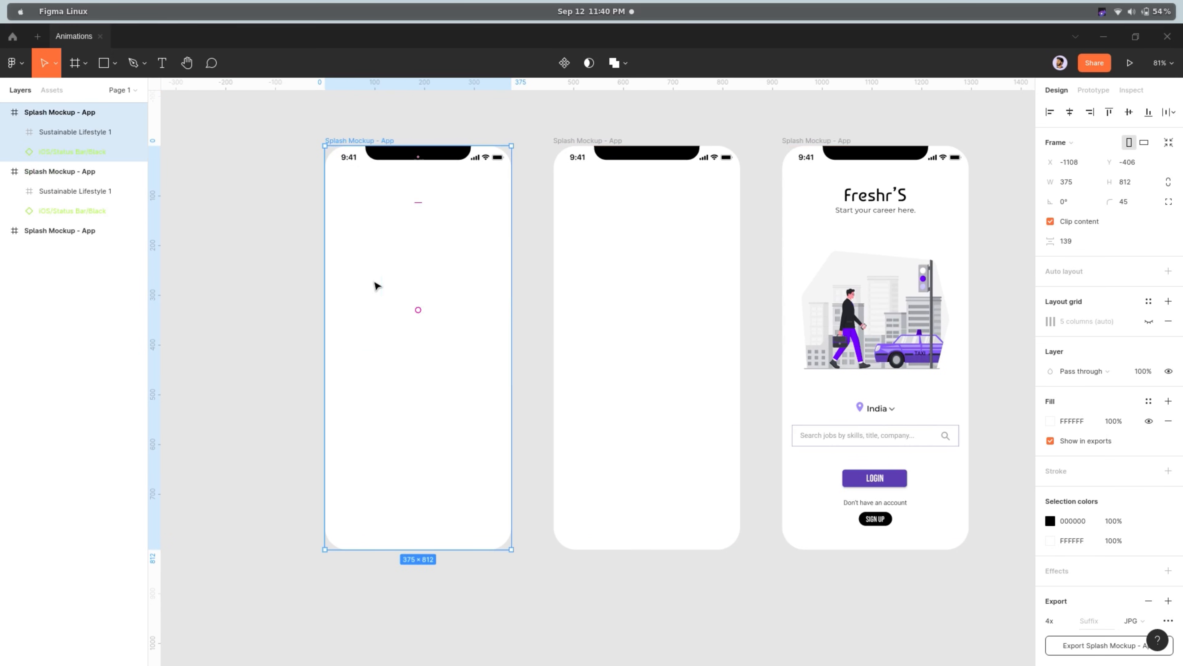
Delete the leftover Sustainable Lifestyle 1 frame from both blank screens
click(370, 307)
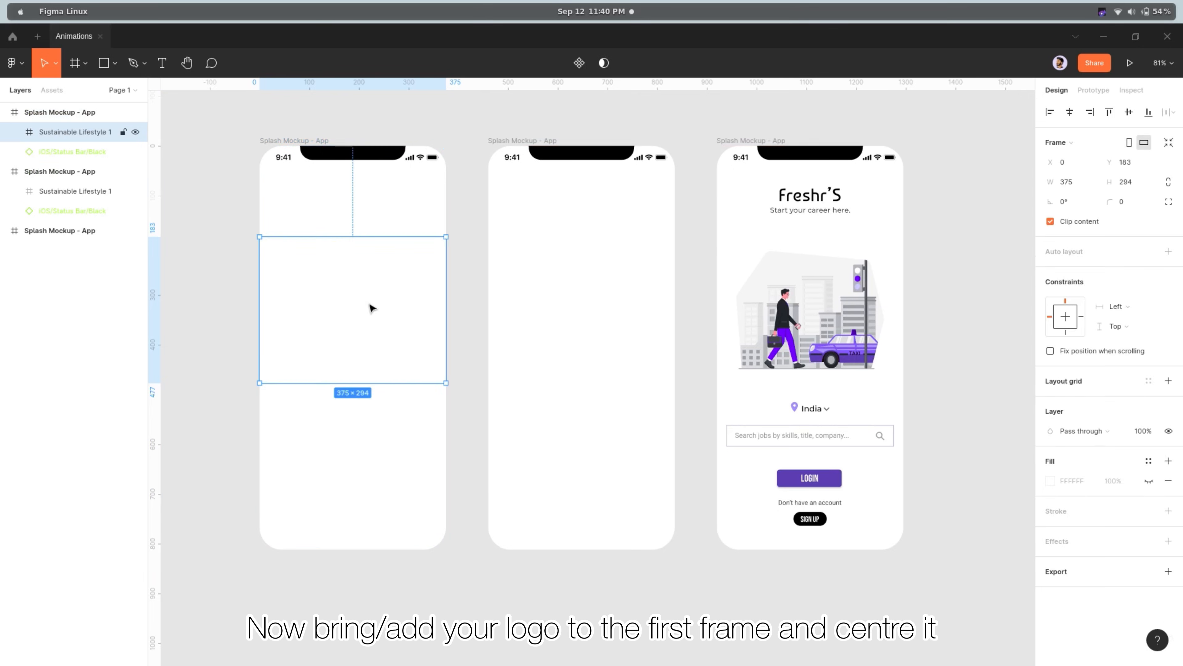
key(Delete)
click(610, 313)
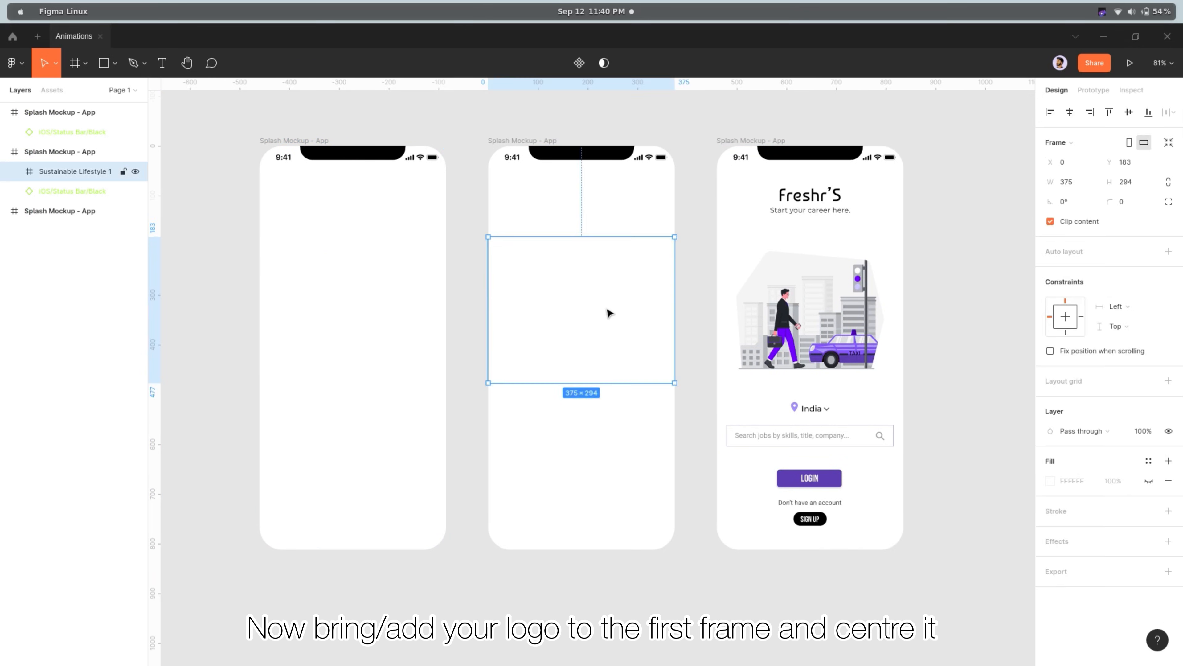
key(Delete)
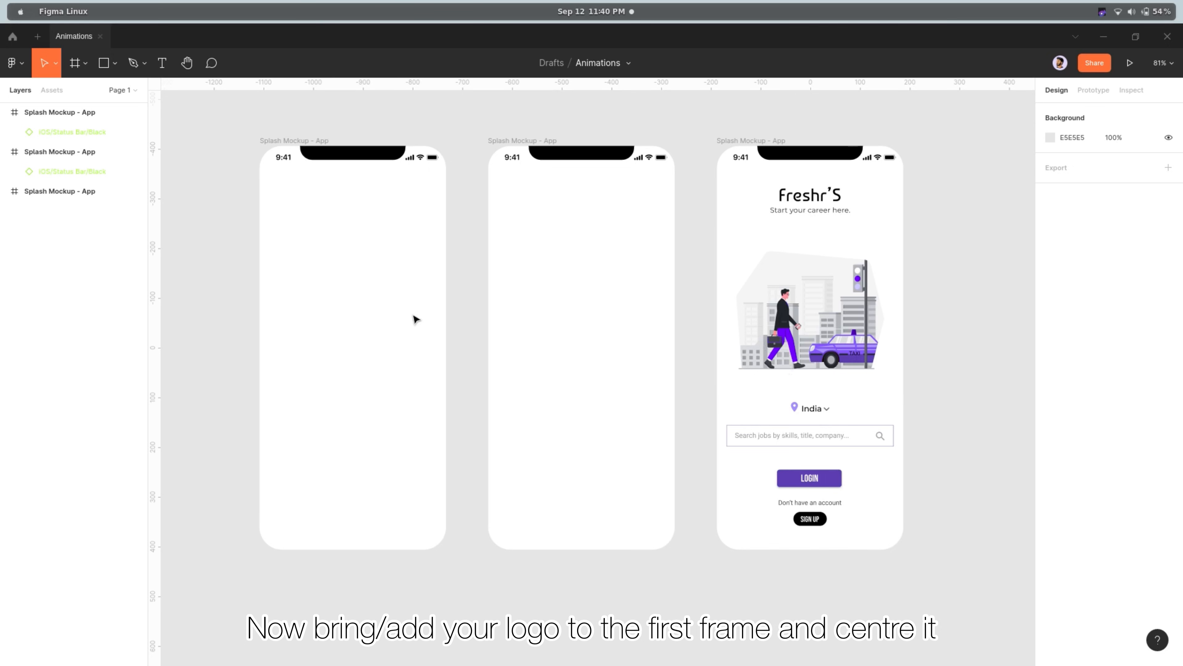
Duplicate the Freshr'S logo text from the finished screen and centre the copy in the first blank frame
click(803, 200)
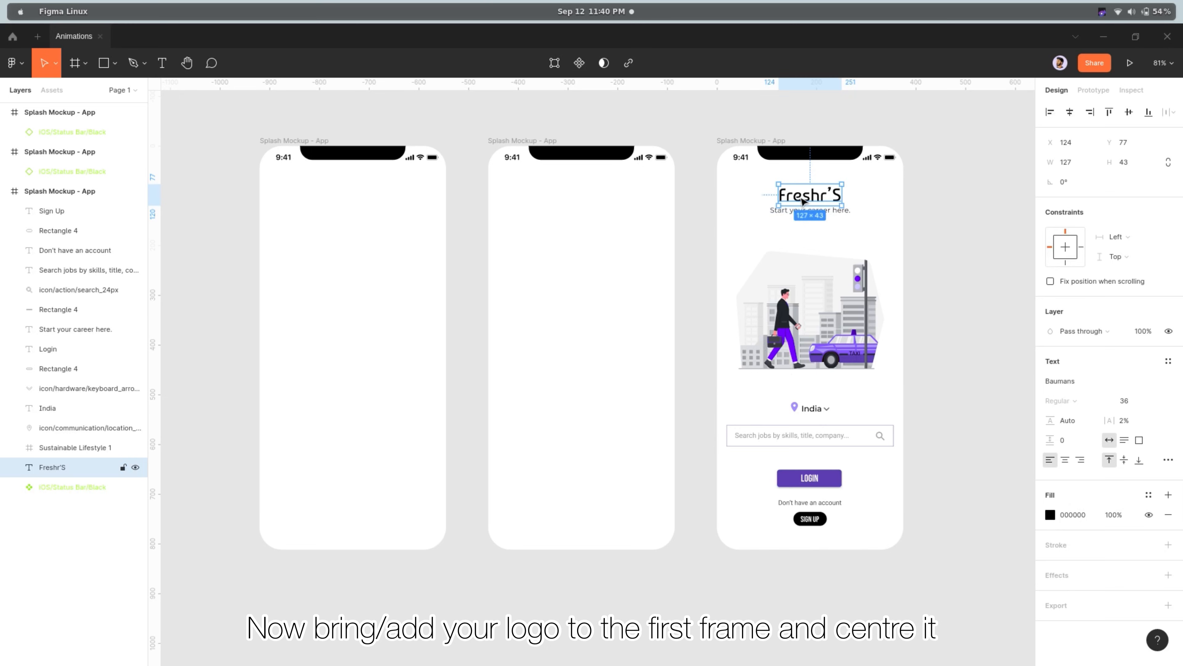
key(ctrl+d)
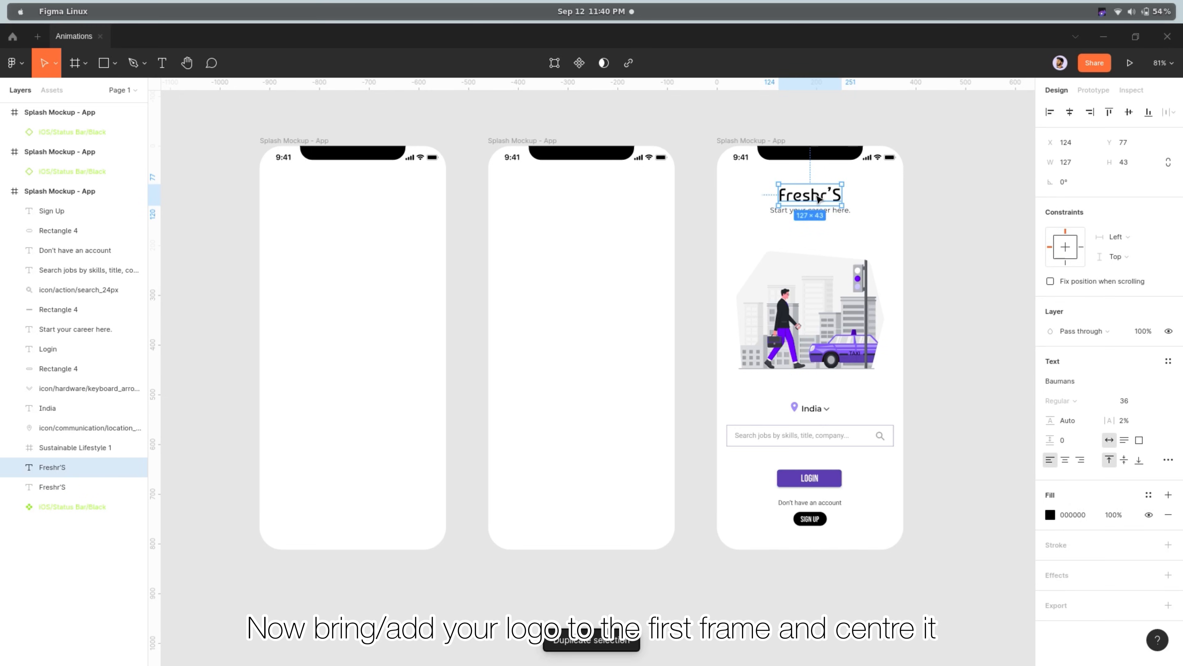
drag(817, 199, 363, 351)
click(378, 394)
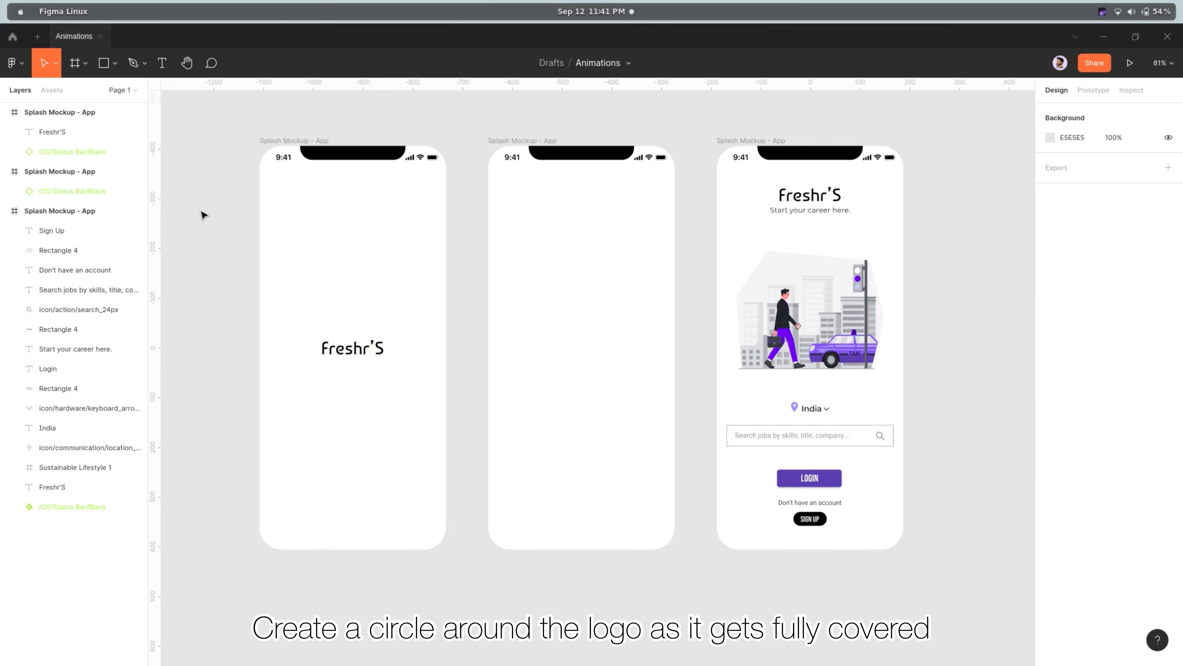
Draw an ellipse about 202 × 197 over the Freshr'S logo in the first frame
click(114, 65)
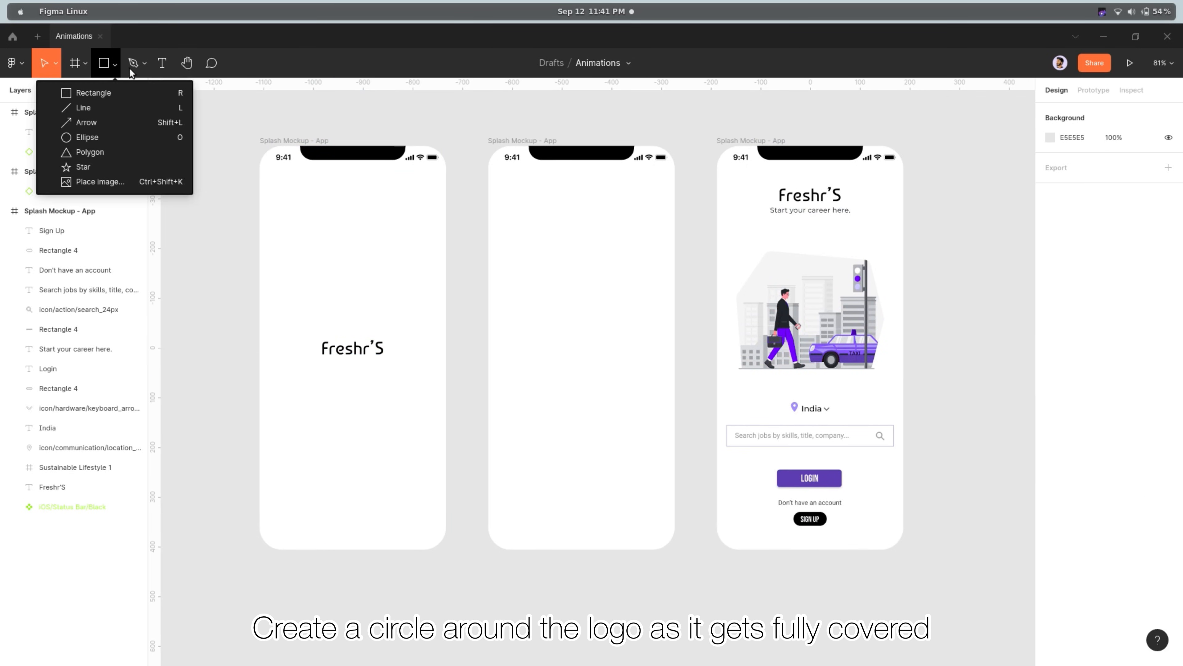
click(145, 142)
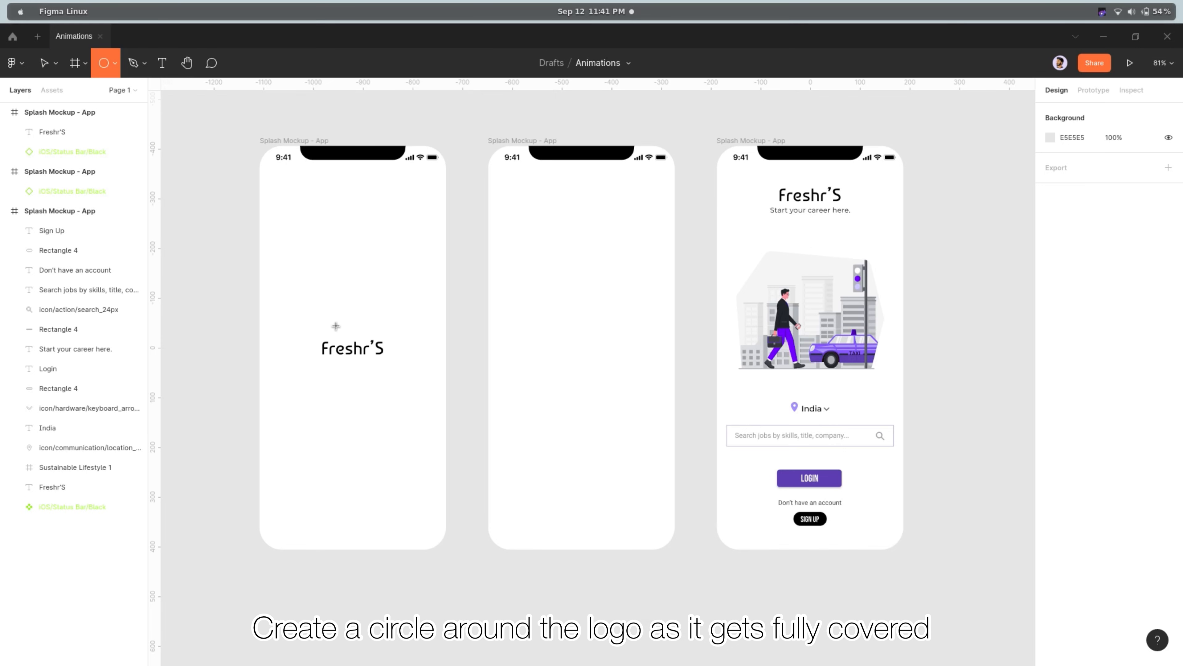
drag(306, 324, 407, 399)
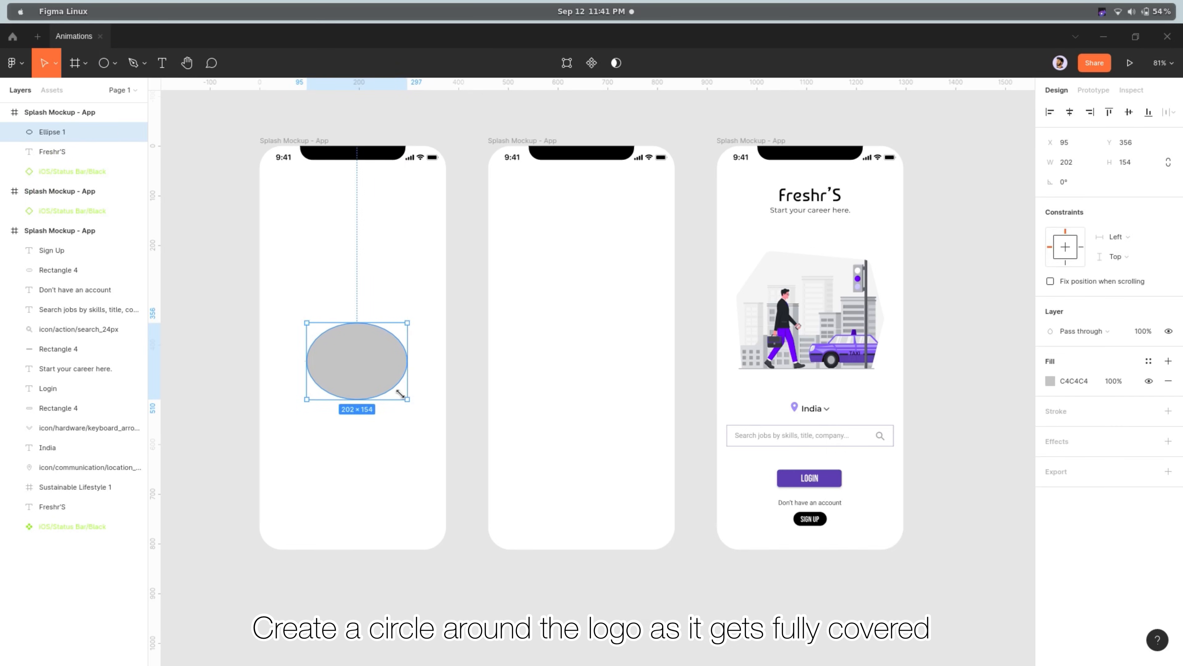
drag(376, 320, 376, 302)
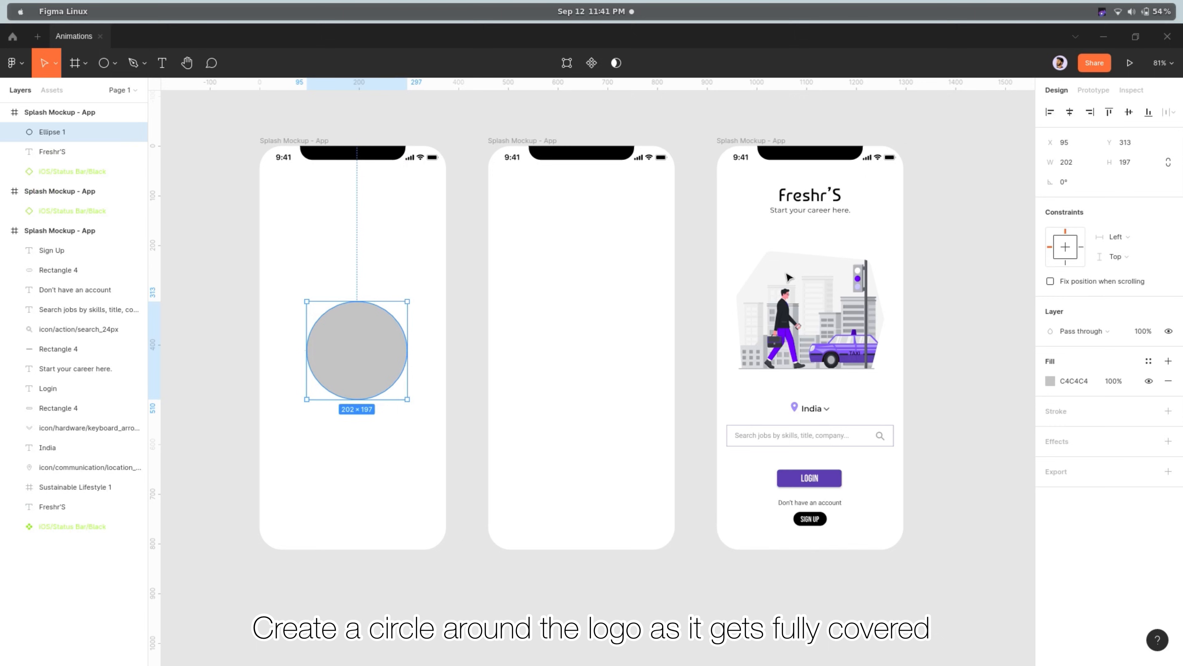
Set the ellipse's width and height to 150 and centre the circle over the logo in the first frame
click(1079, 162)
click(1133, 164)
text(150)
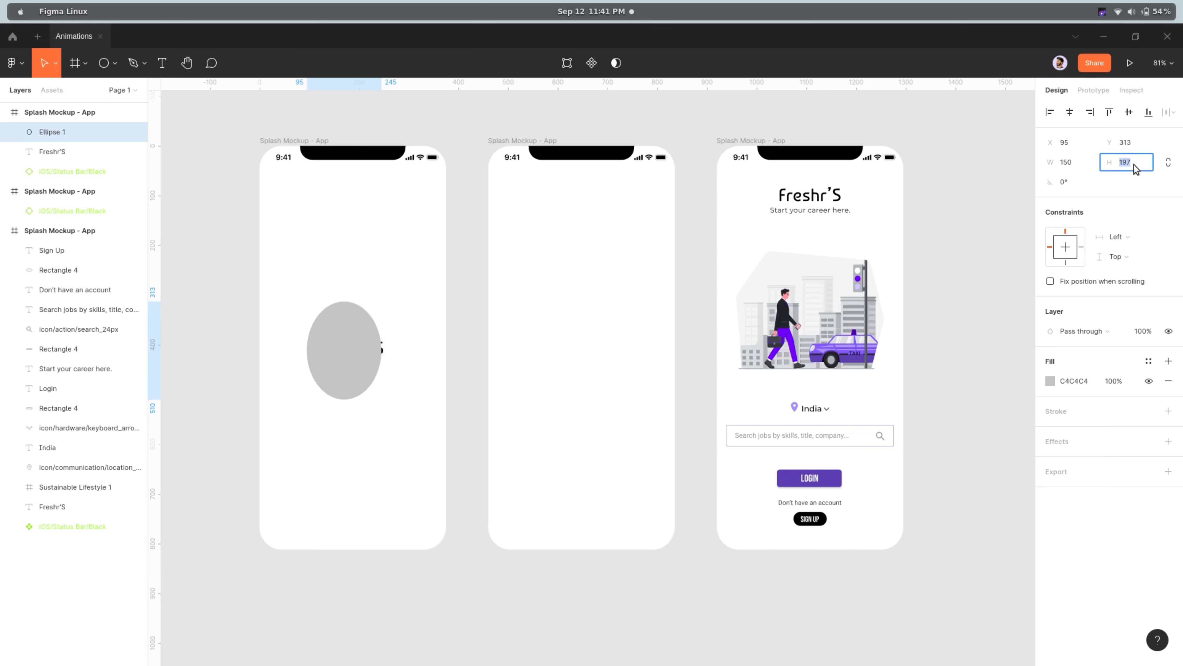
key(Return)
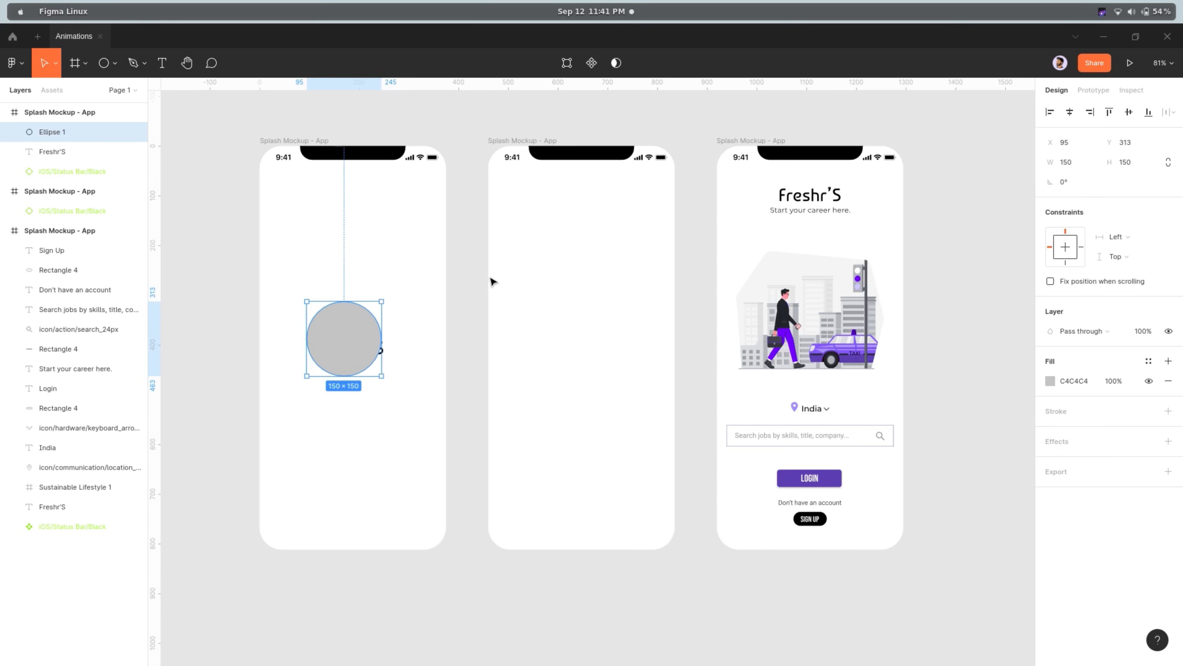
drag(361, 345, 370, 354)
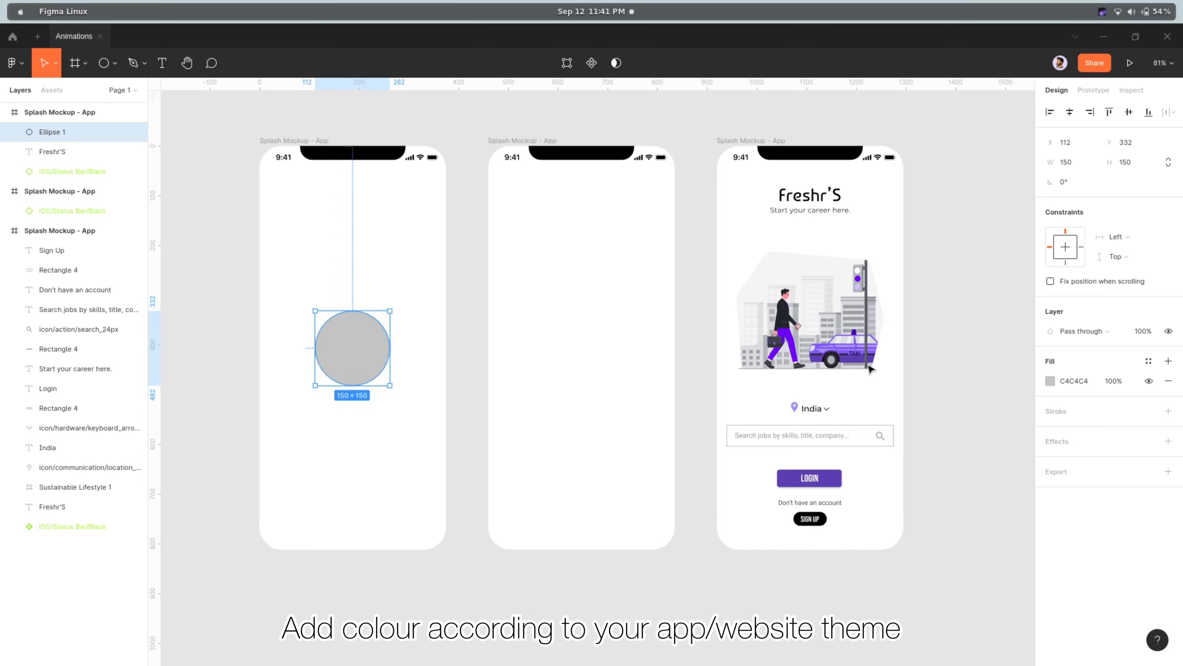
Fill the circle with the purple sampled from the LOGIN button on the finished screen
click(1050, 381)
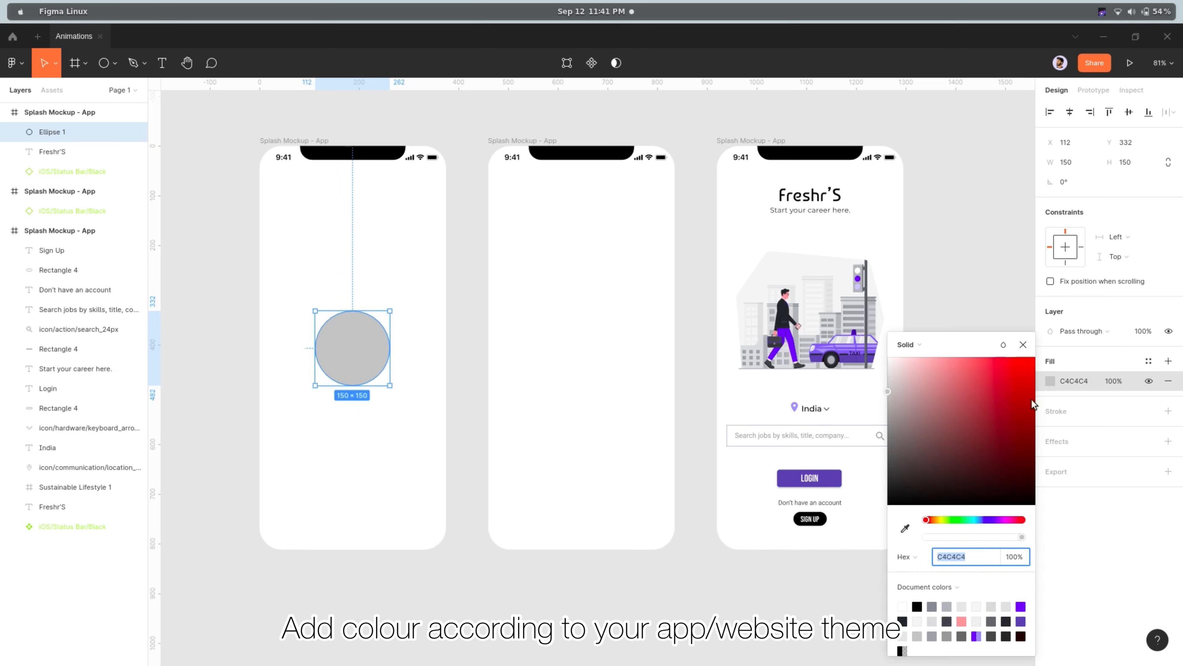
click(903, 532)
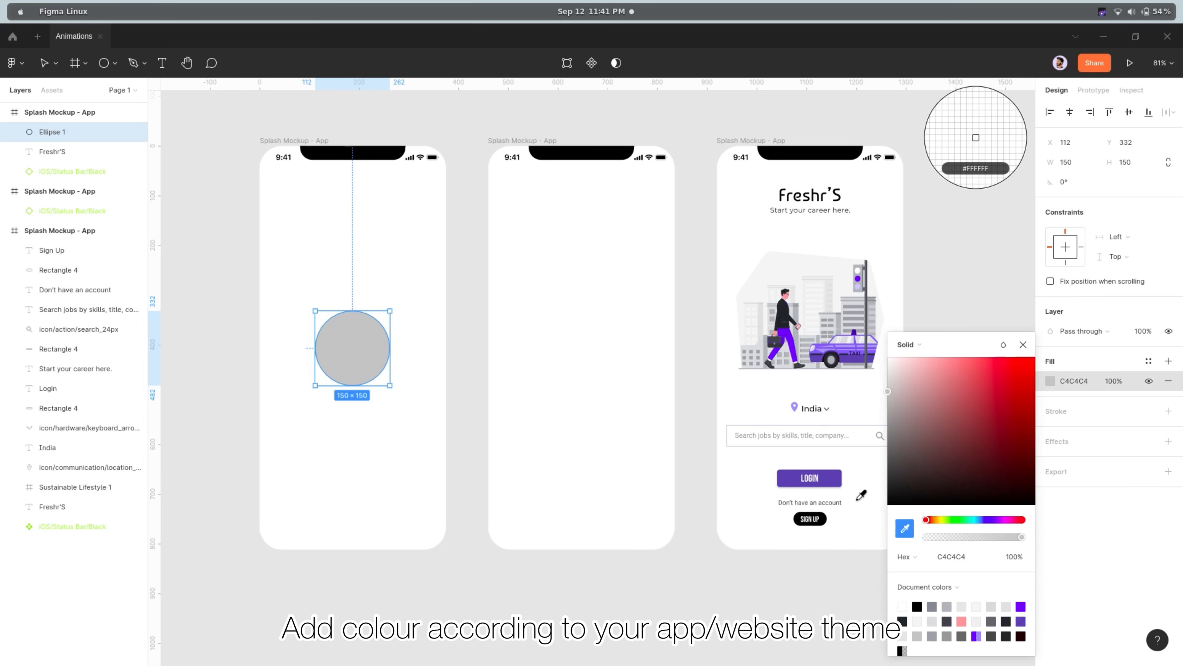
click(838, 480)
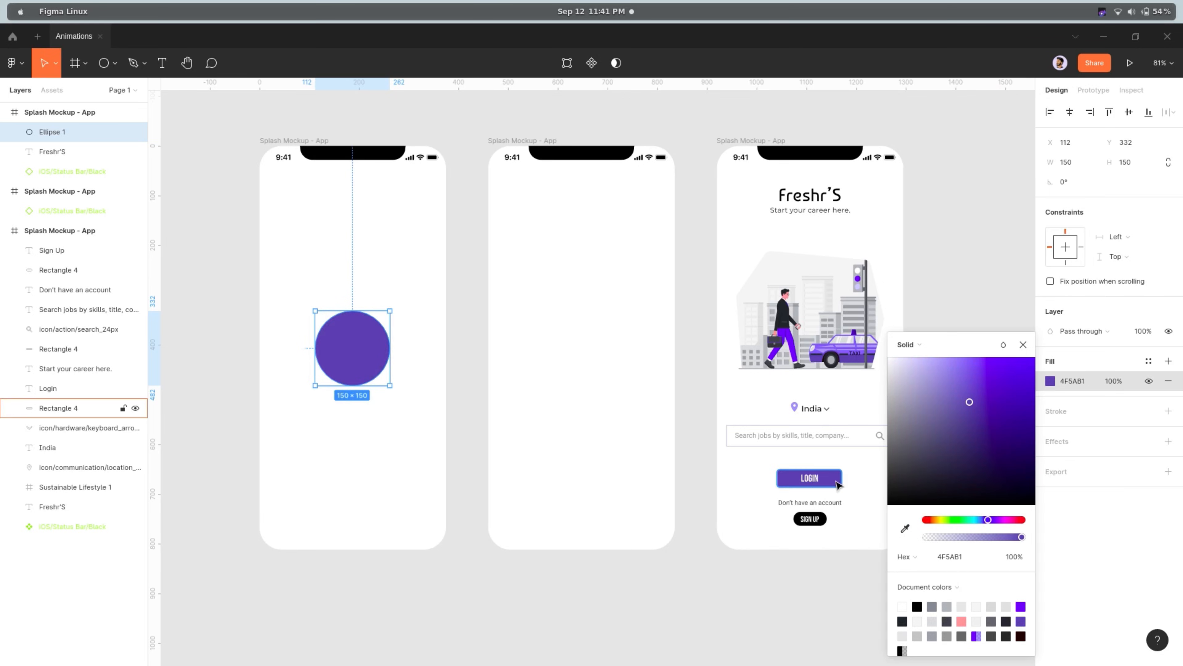
click(1022, 344)
click(1013, 356)
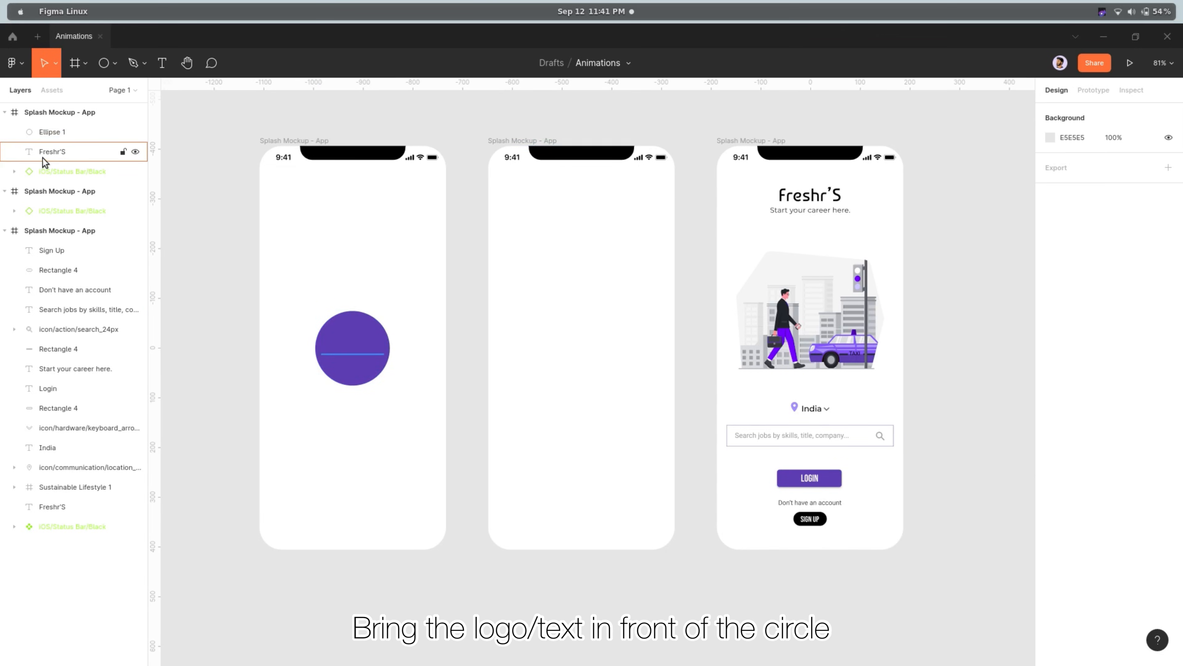
Collapse the other two frames' layers and move the Freshr'S text above the circle in the first frame's layer order
click(4, 231)
click(4, 191)
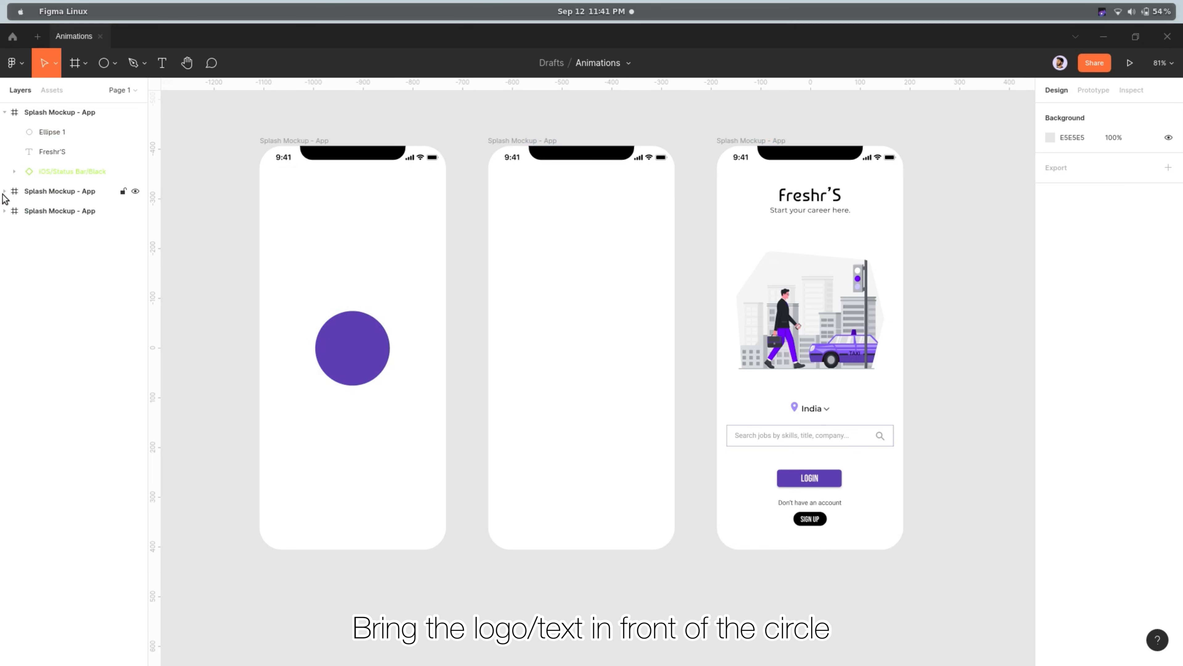
drag(49, 154, 50, 125)
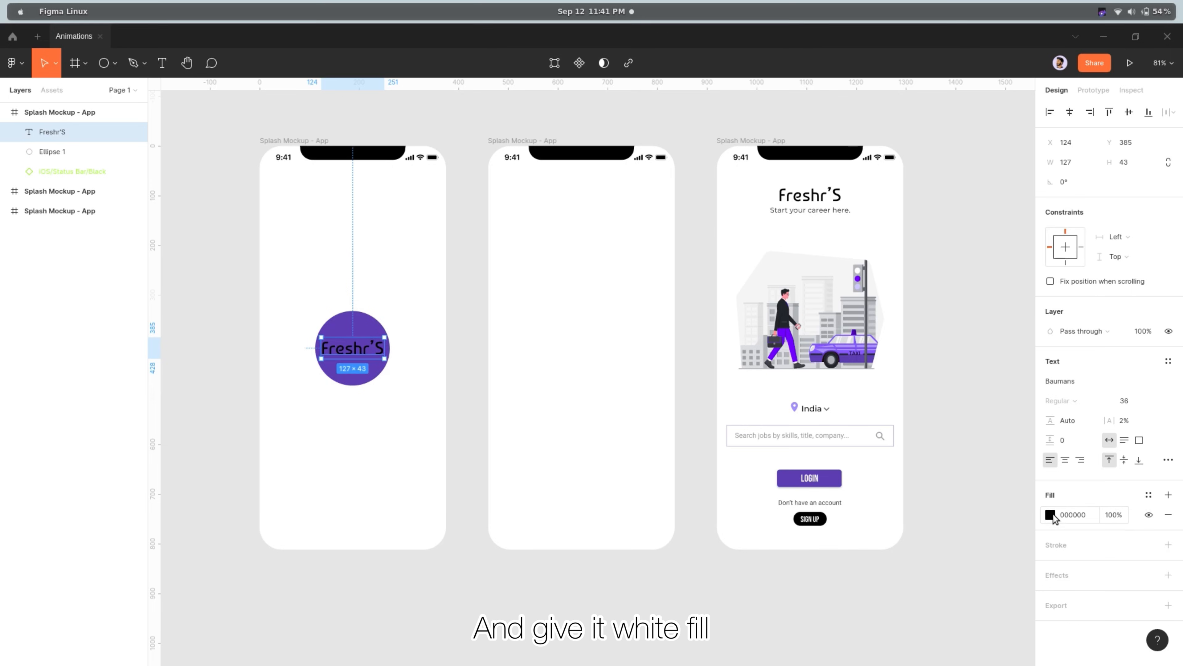
Set the first frame's Freshr'S logo text fill to white, FFFFFF
click(1051, 515)
text(FFFFFF)
key(Return)
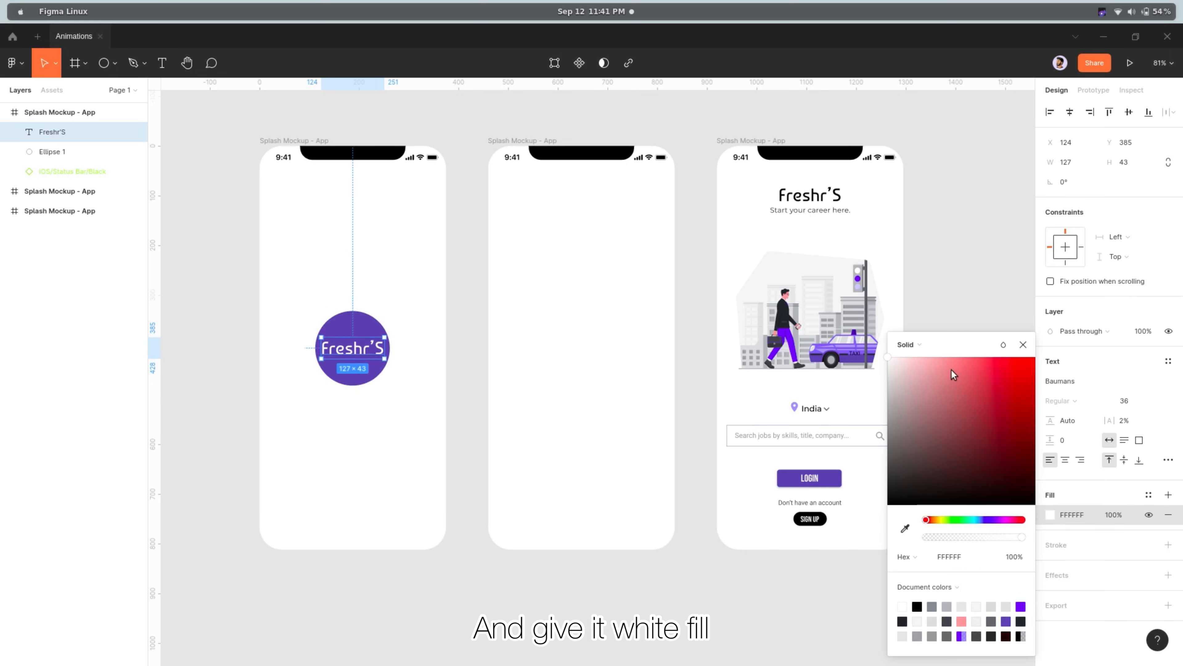
click(1024, 345)
click(1004, 318)
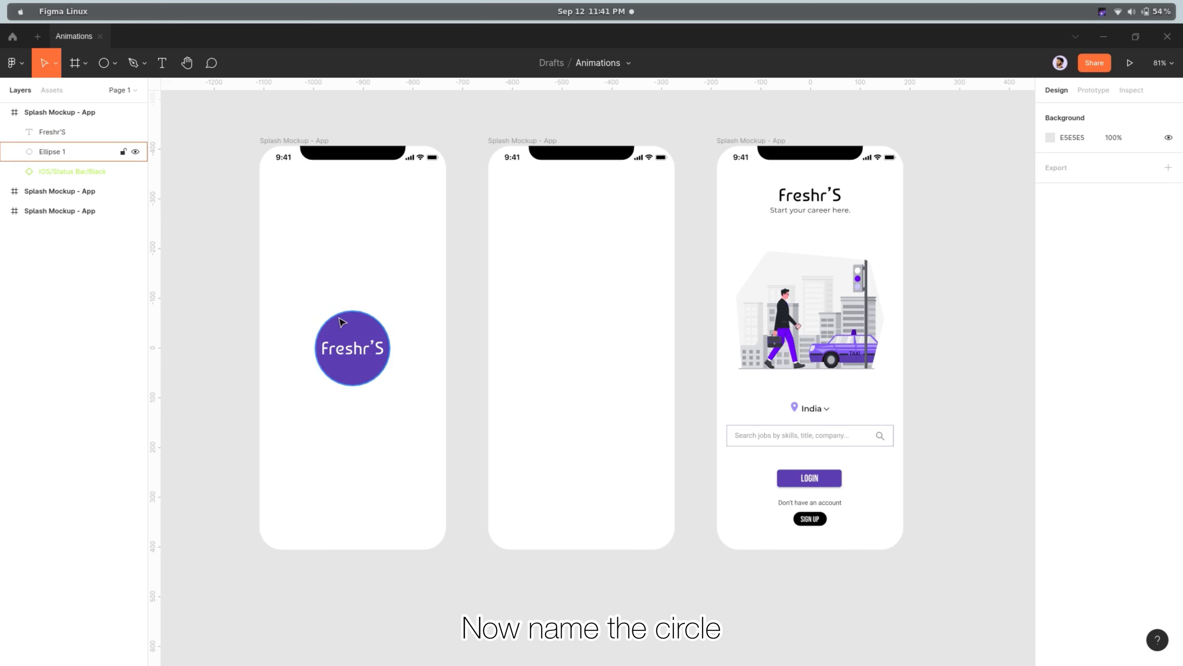
Rename the purple circle's layer to Transition Wipe
click(348, 326)
double_click(78, 154)
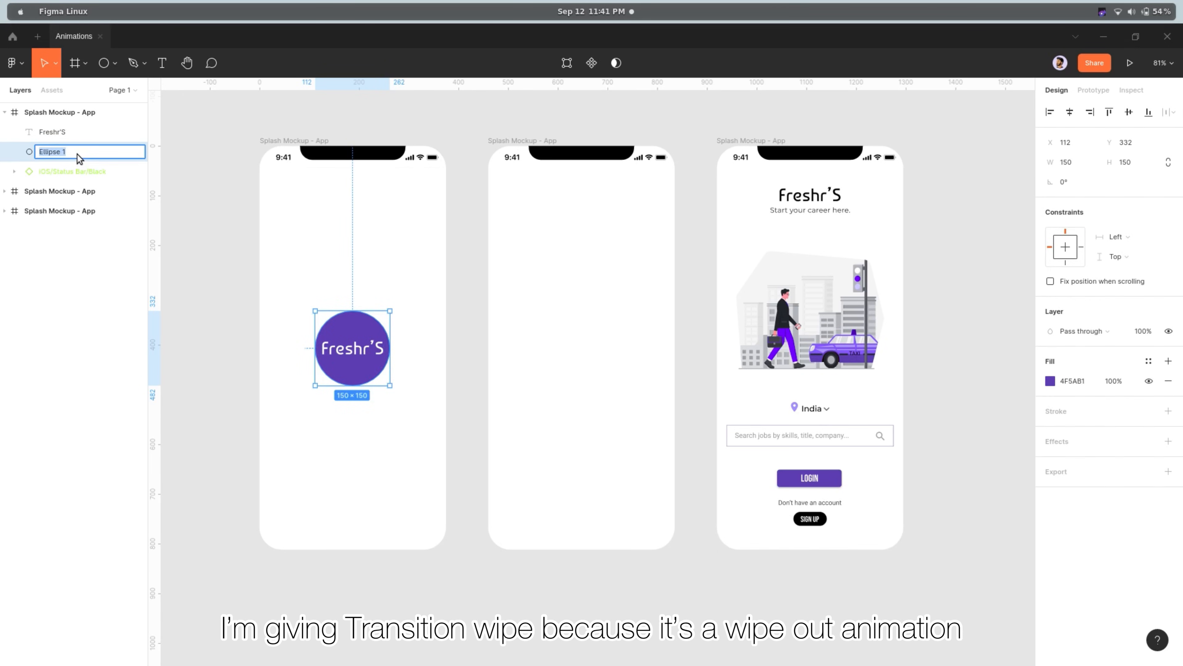
text(Transition Wipe)
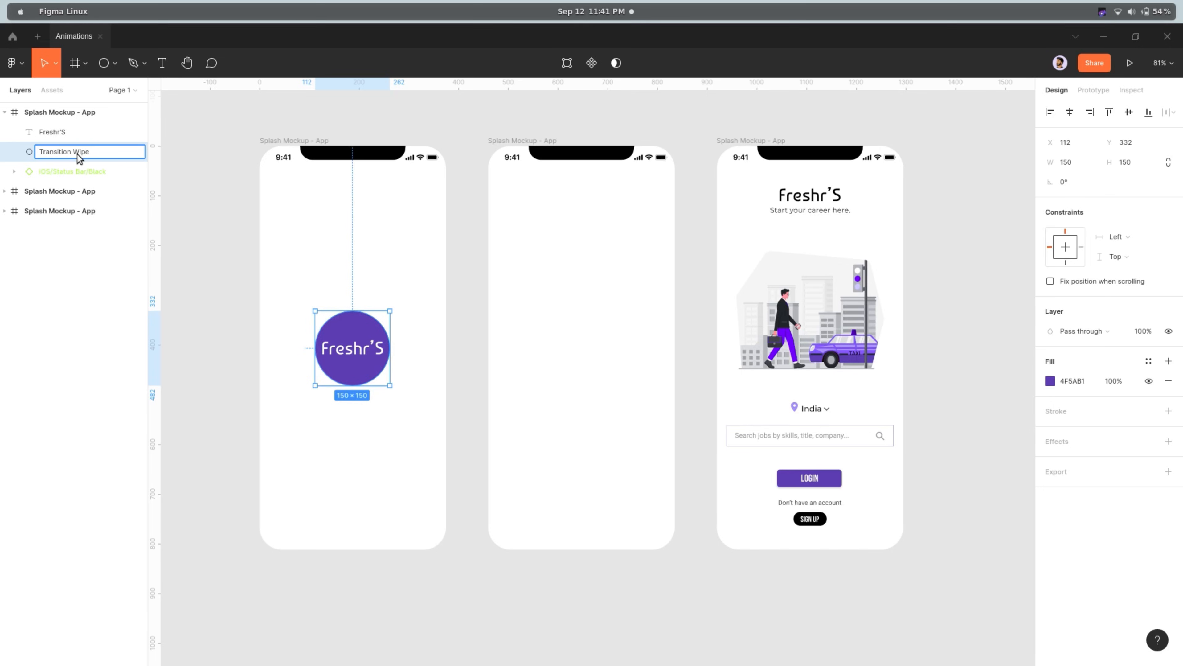
key(Return)
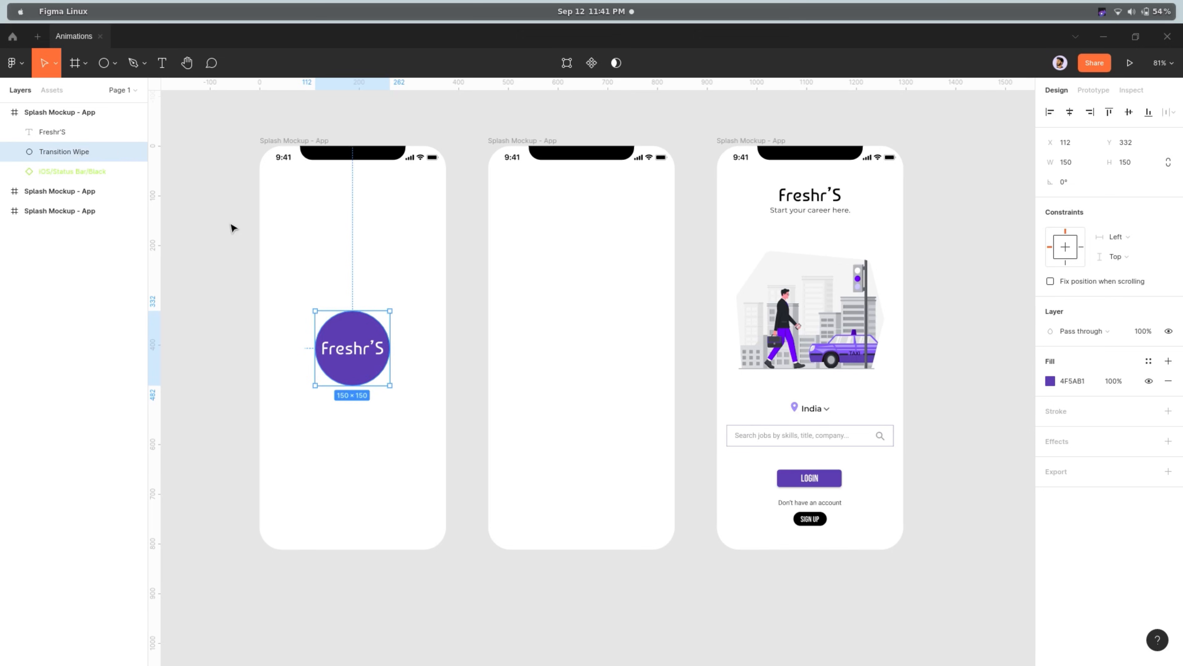
click(218, 228)
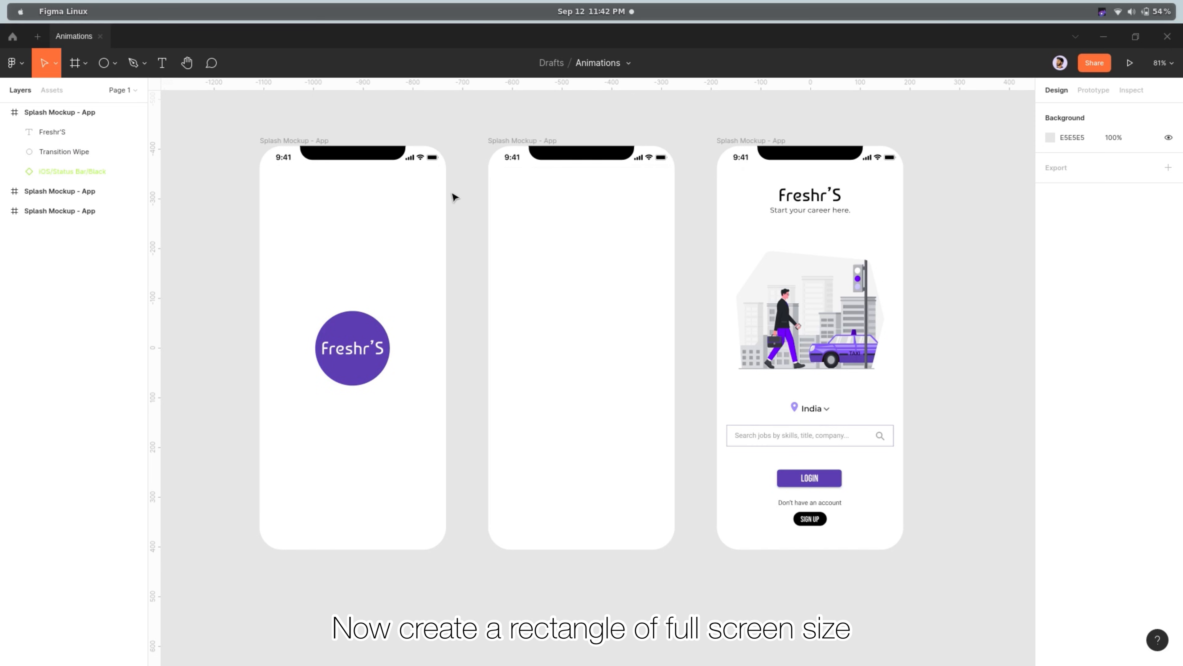
Draw a rectangle about 567 × 812 over the second frame, covering the frame's full height
click(115, 63)
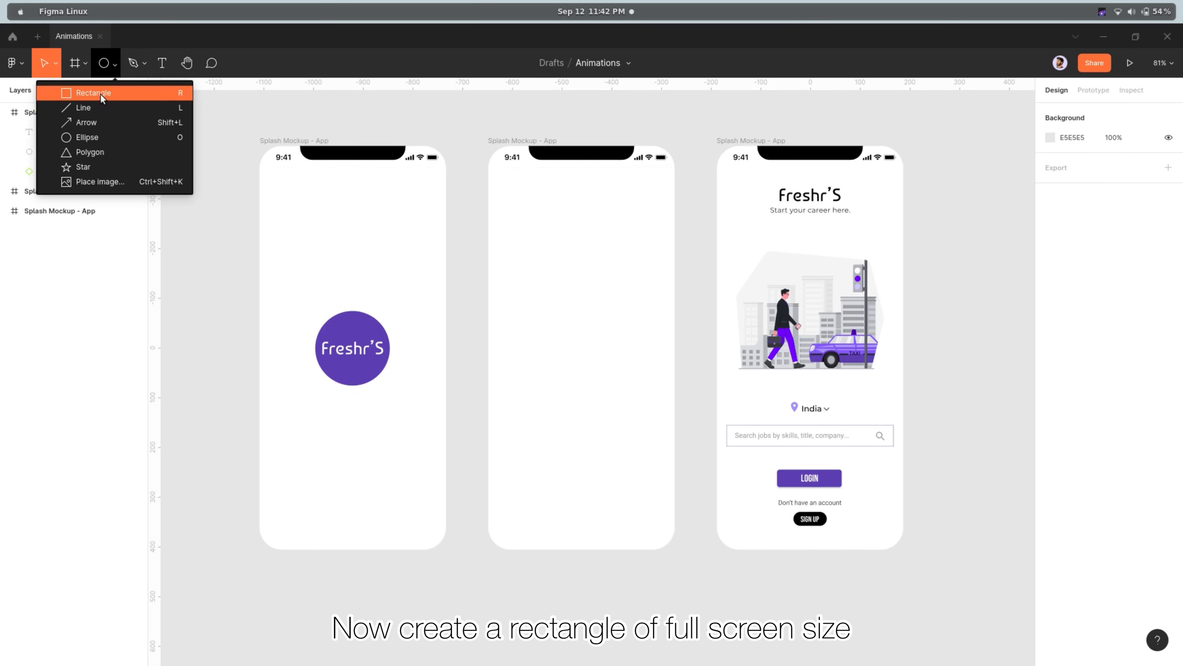
click(103, 94)
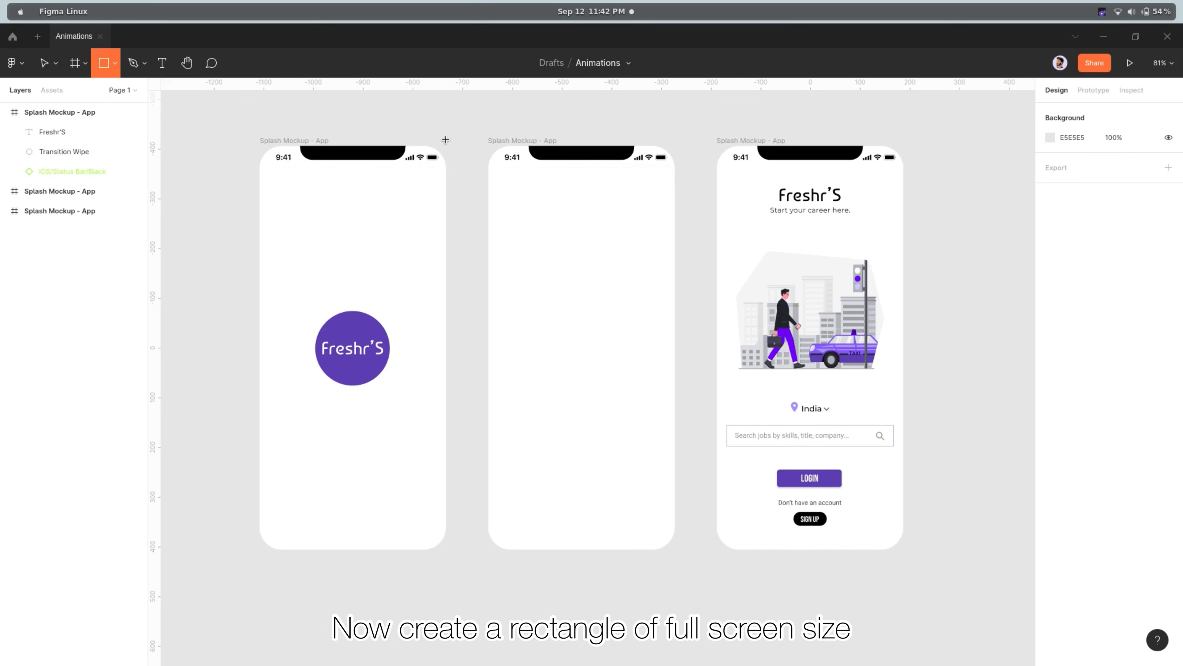
drag(428, 139, 709, 549)
mouse_move(660, 140)
mouse_down()
mouse_move(660, 161)
mouse_move(660, 146)
mouse_up()
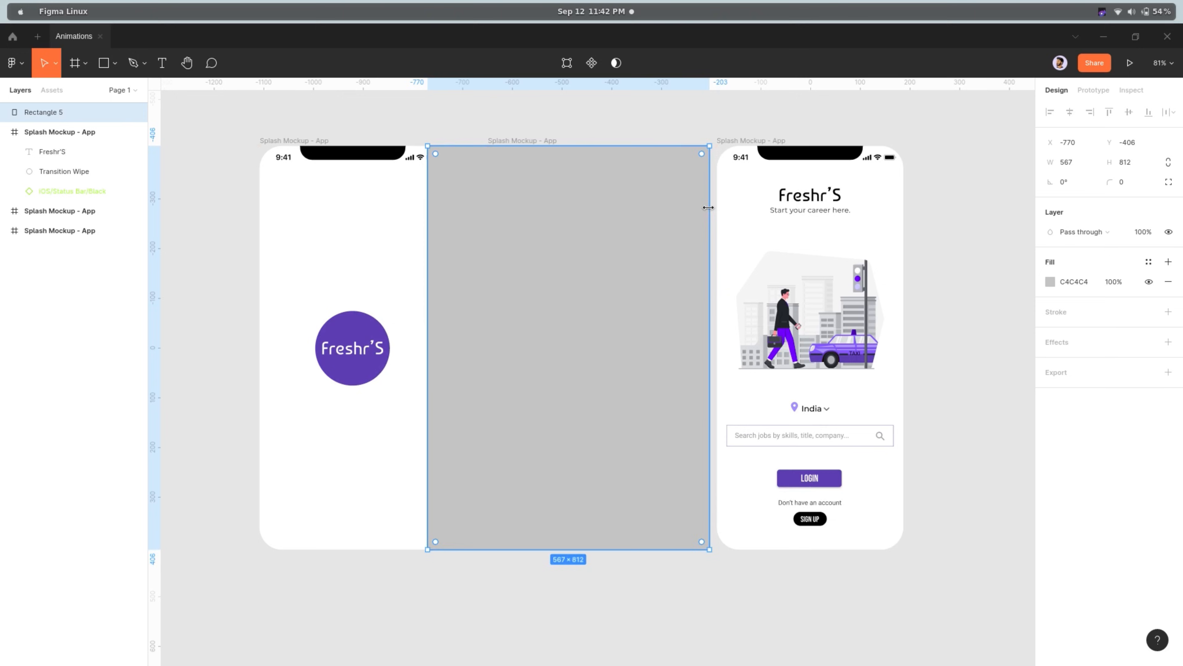
Set the rectangle's corner radius to 200 and widen it on both sides to about 767
click(1139, 183)
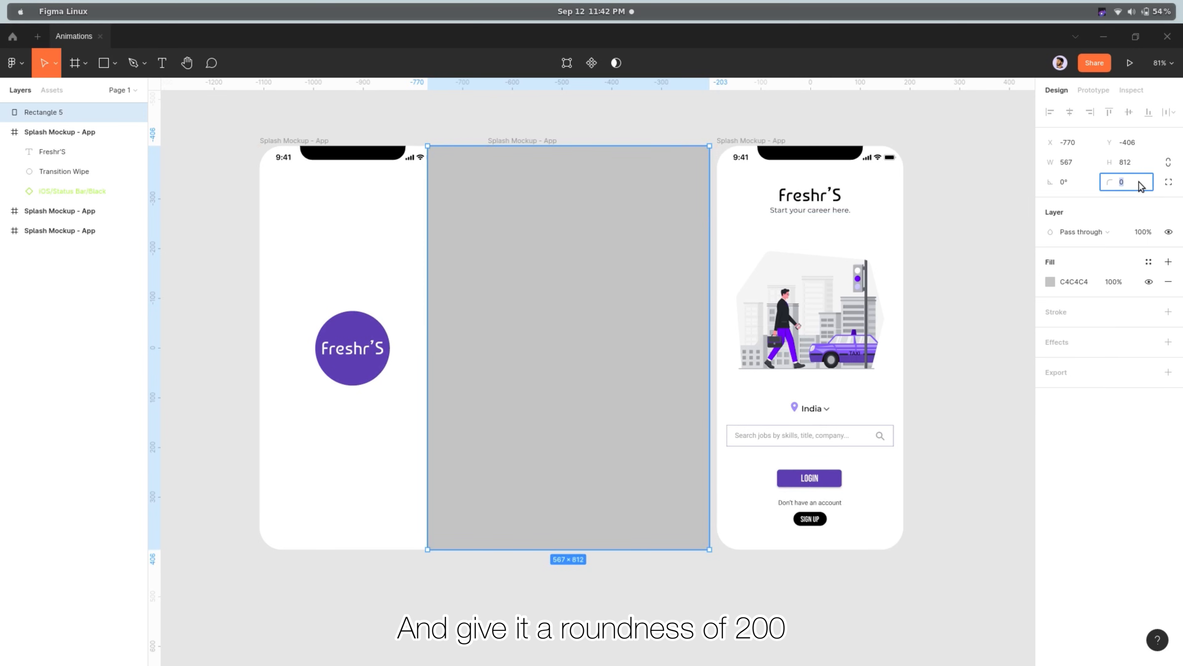
text(20)
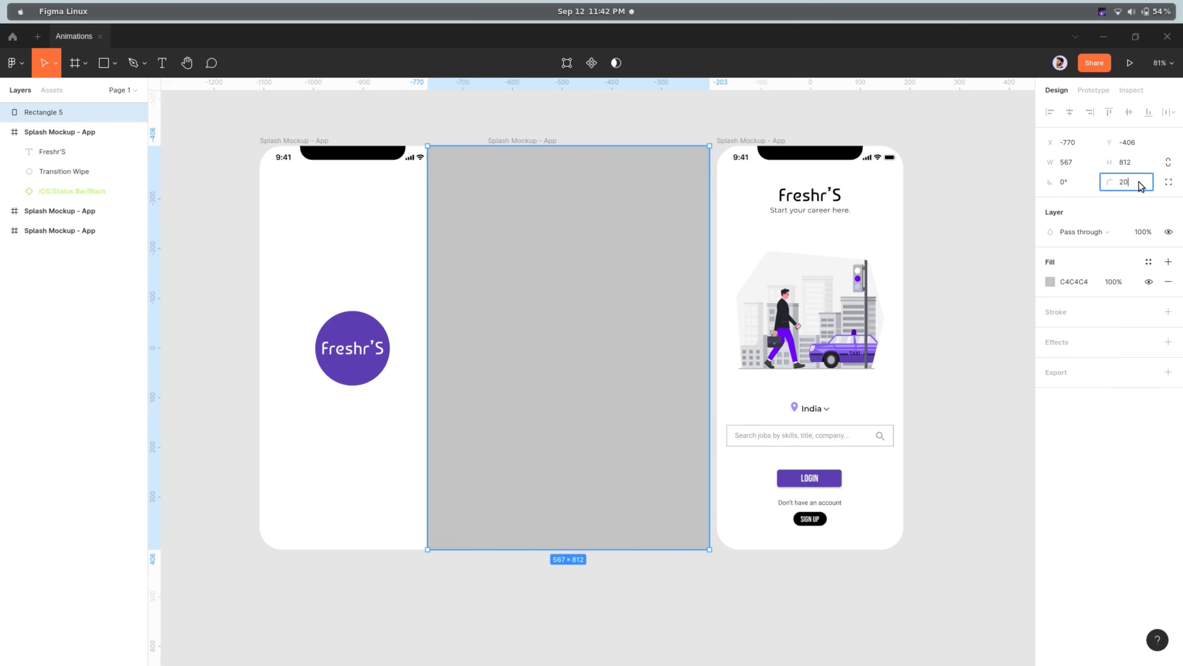
text(0)
key(Return)
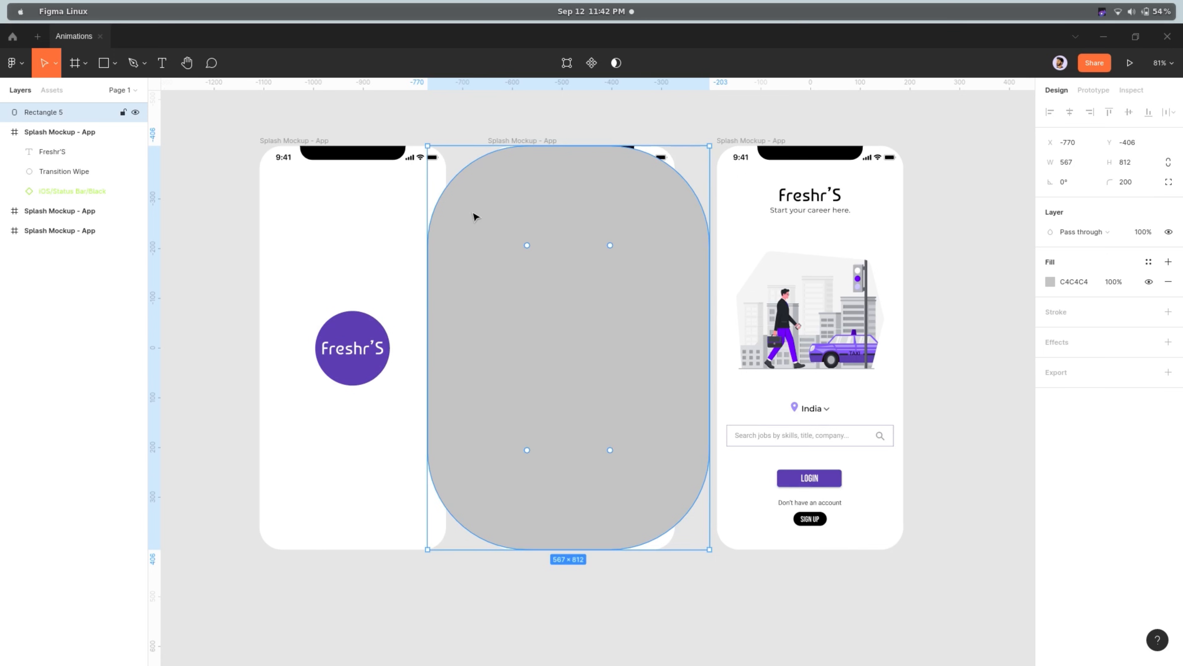
drag(425, 239, 328, 243)
drag(494, 258, 559, 259)
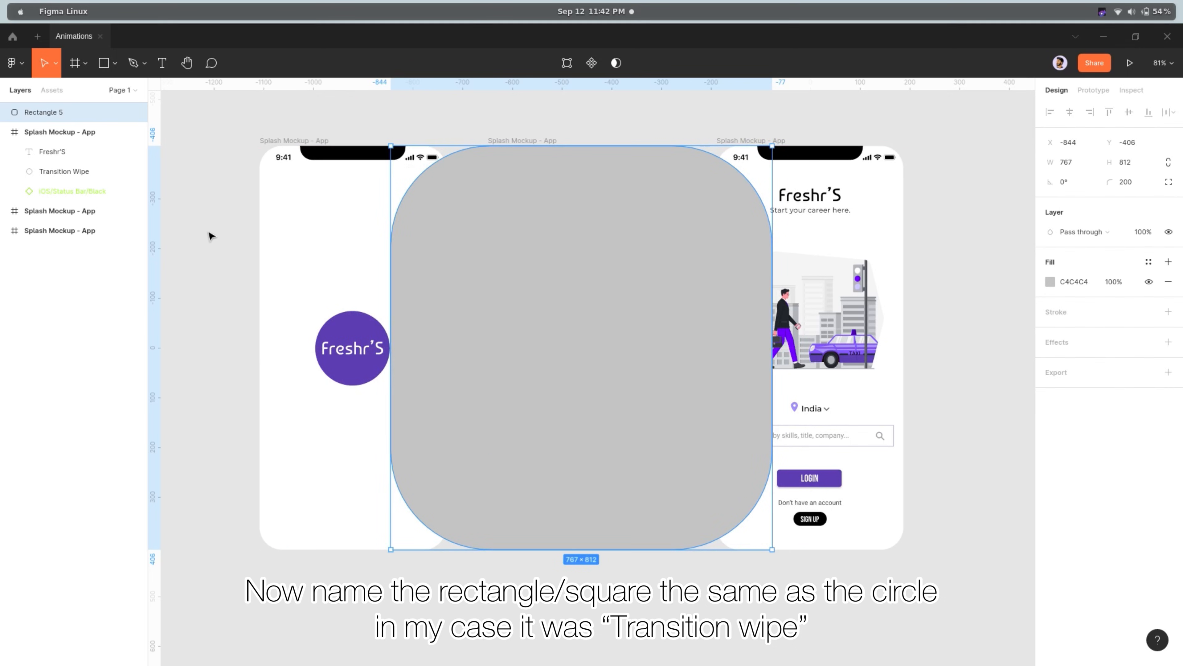
Rename the rectangle's layer to Transition wipe
double_click(58, 116)
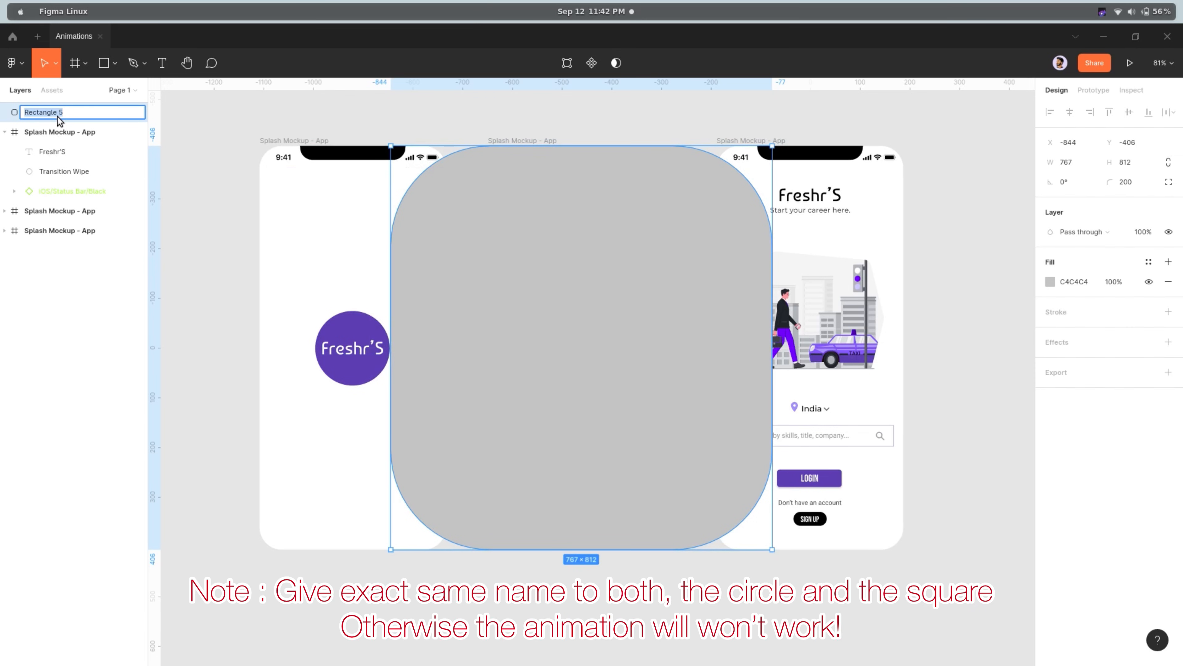
text(Transition)
text(wi)
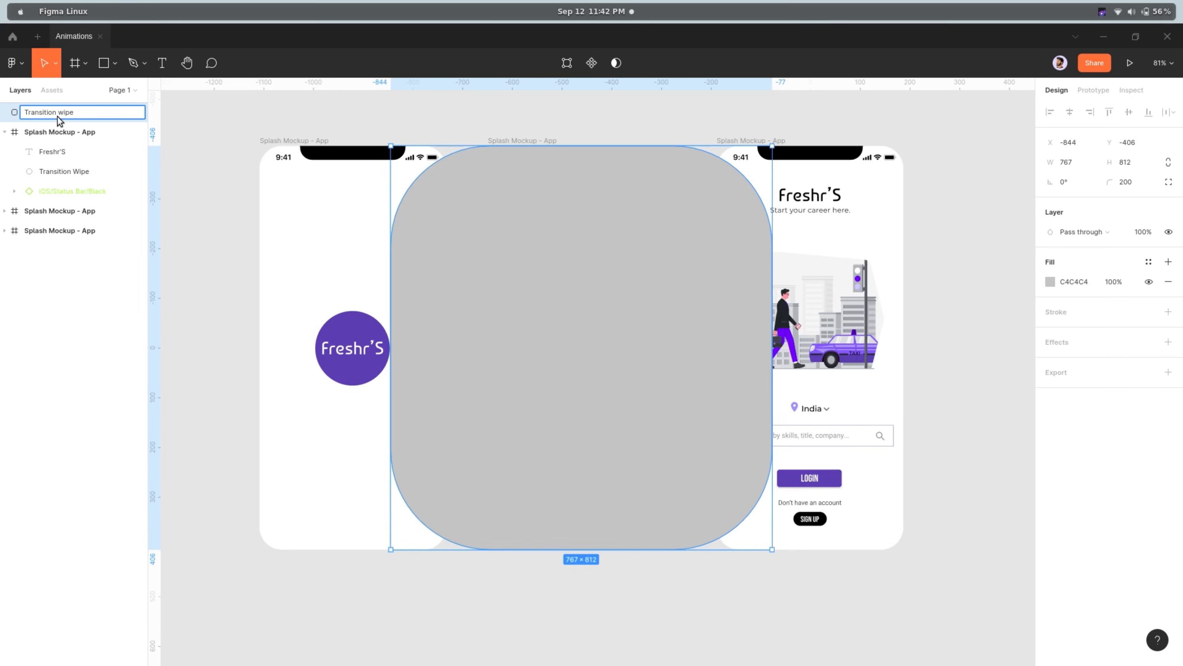
text(pe)
key(Return)
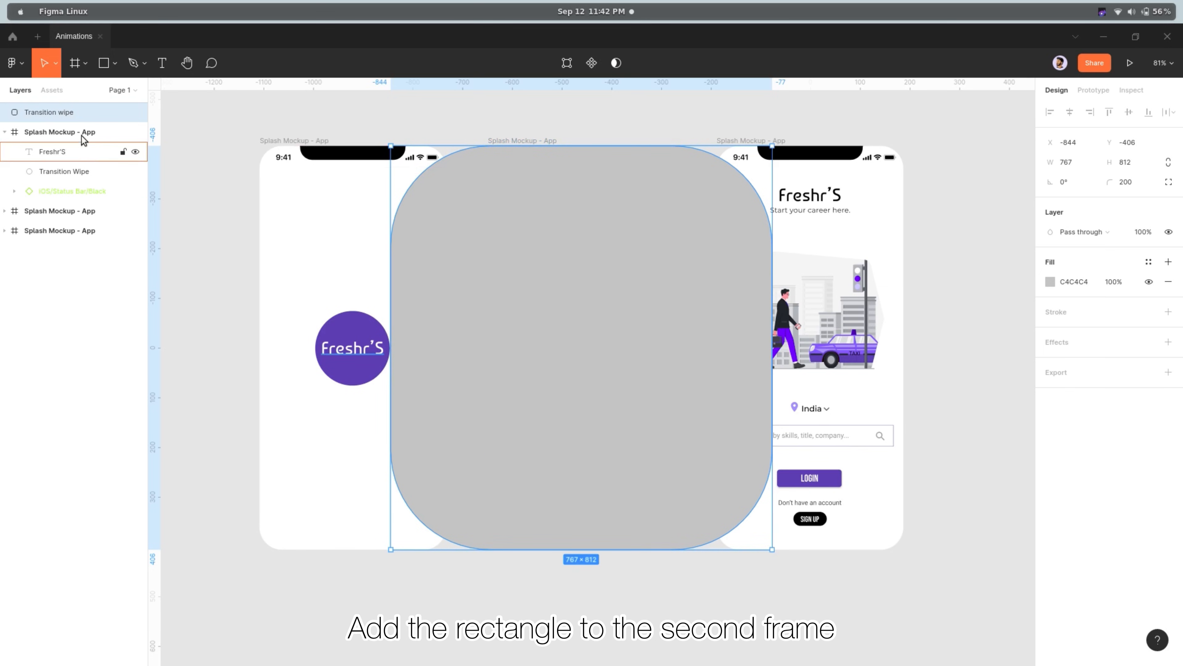
Move the rectangle's layer into the second frame beneath the status bar and fill it with the purple sampled from the first frame's circle
drag(65, 116, 80, 212)
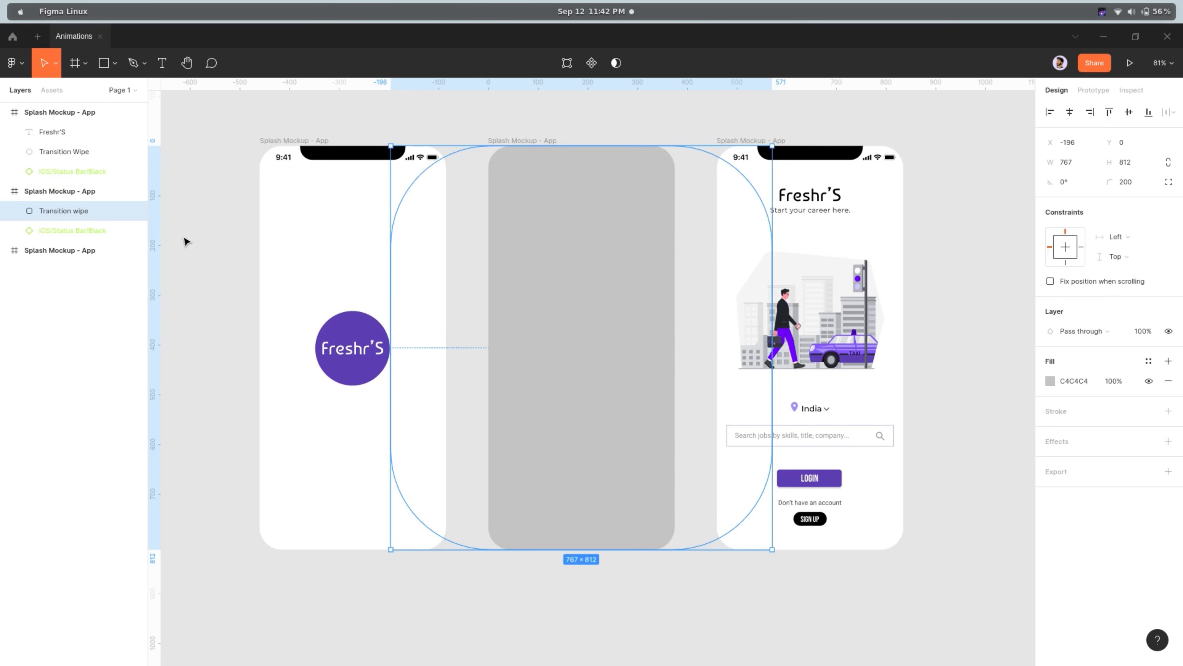
drag(59, 214, 60, 245)
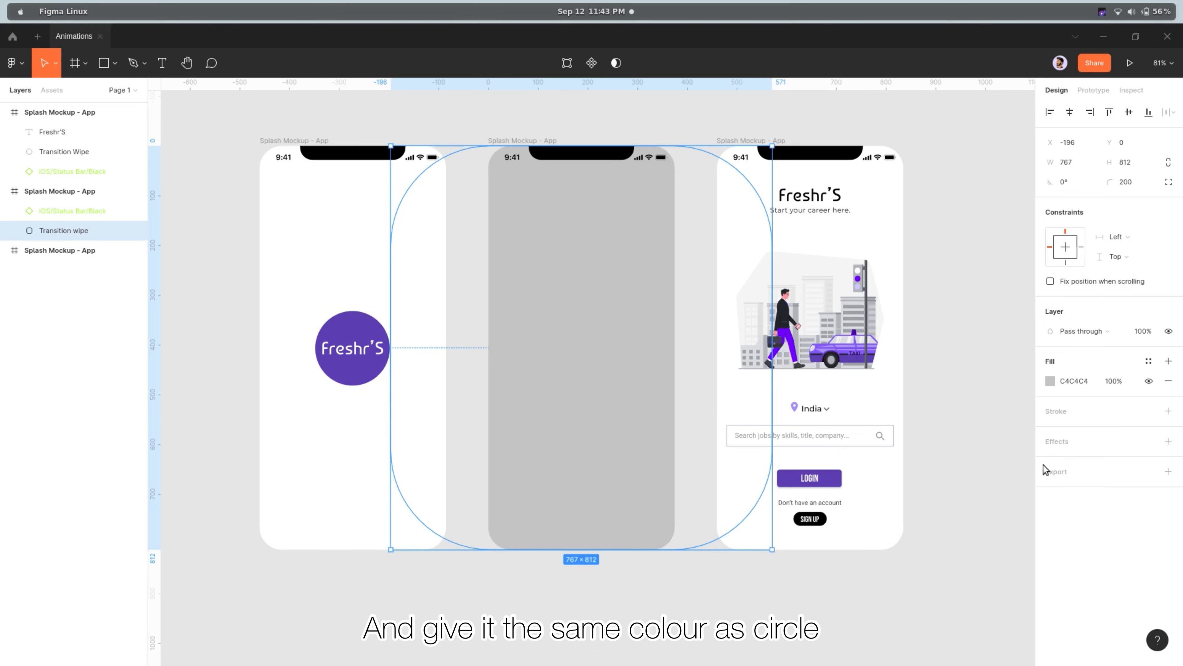
click(1051, 385)
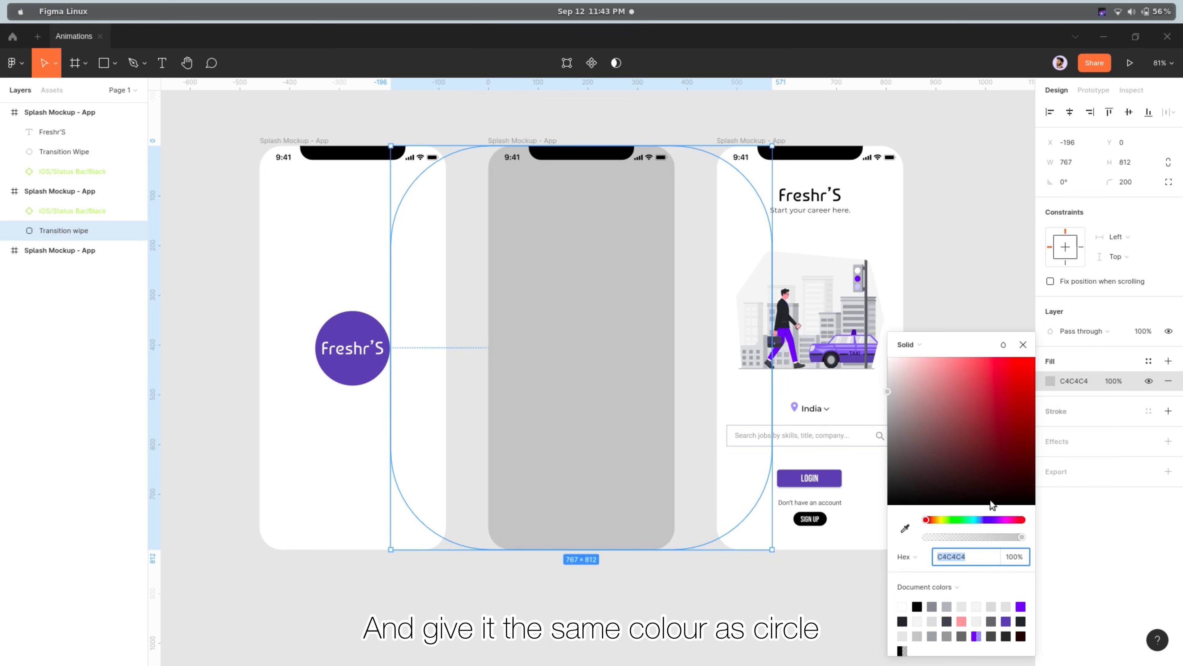
click(904, 528)
click(353, 372)
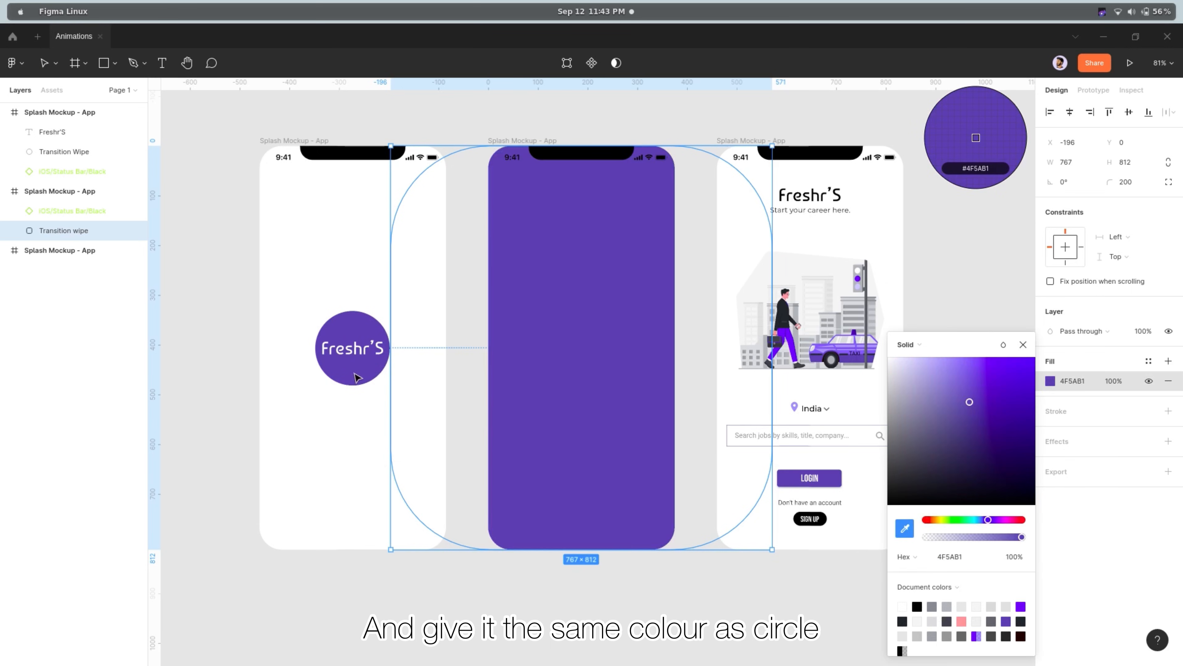
click(1023, 344)
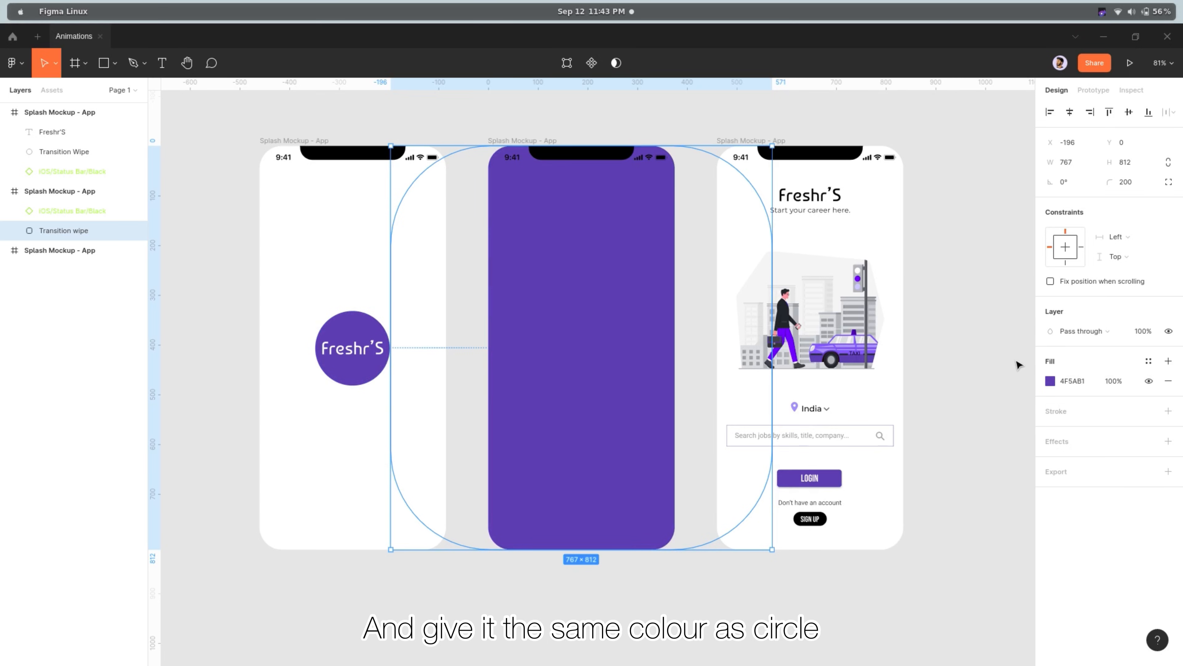
click(1007, 409)
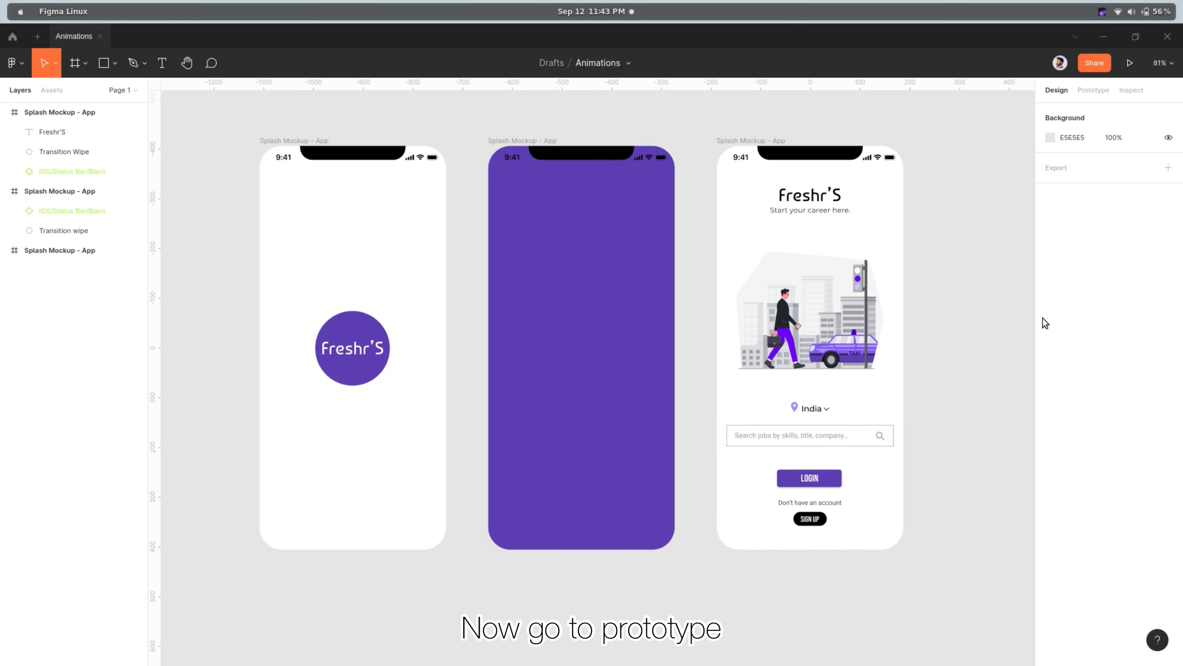
Add a prototype connection from the first frame to the second frame
click(1090, 93)
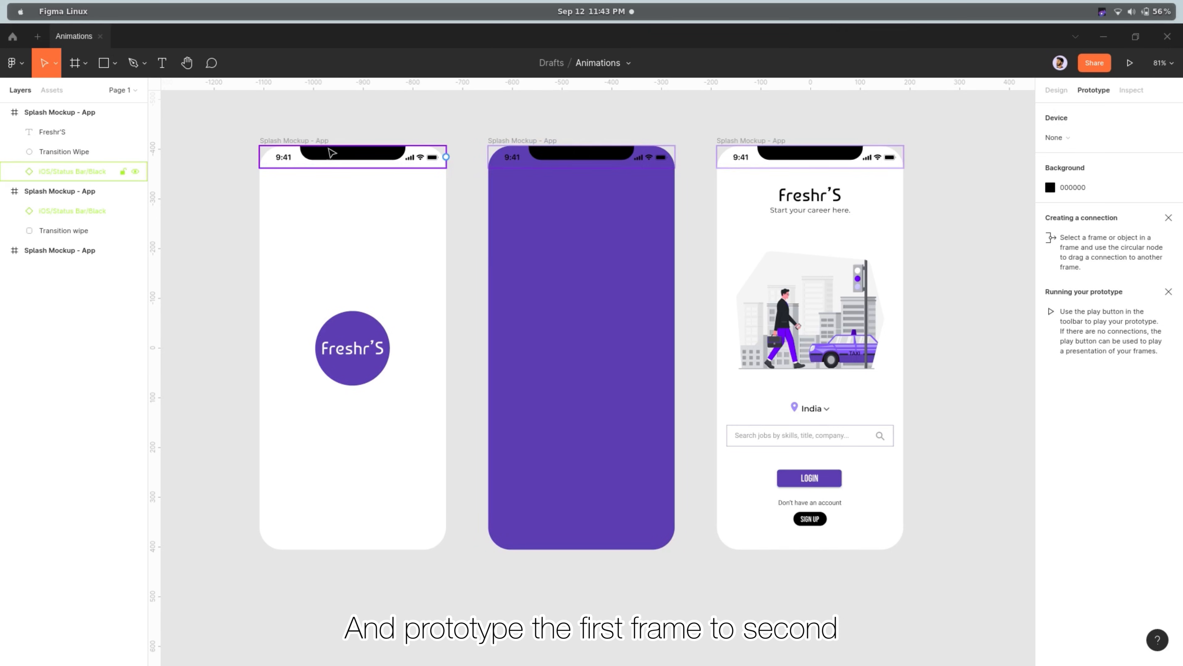
click(308, 142)
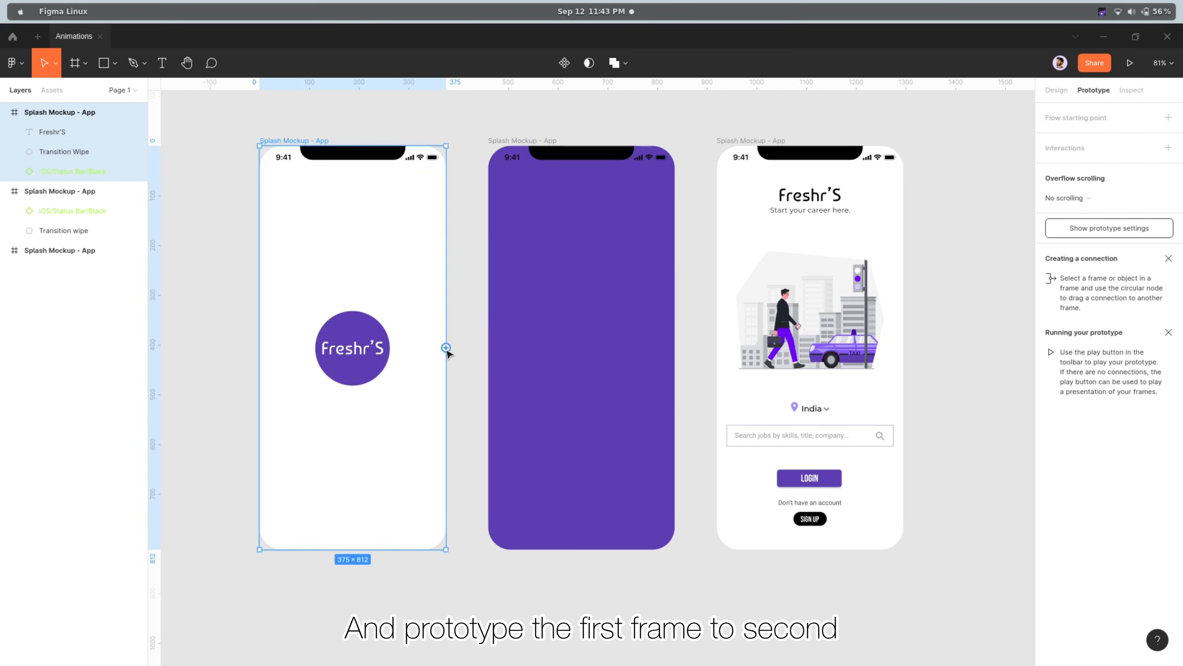
drag(446, 347, 487, 355)
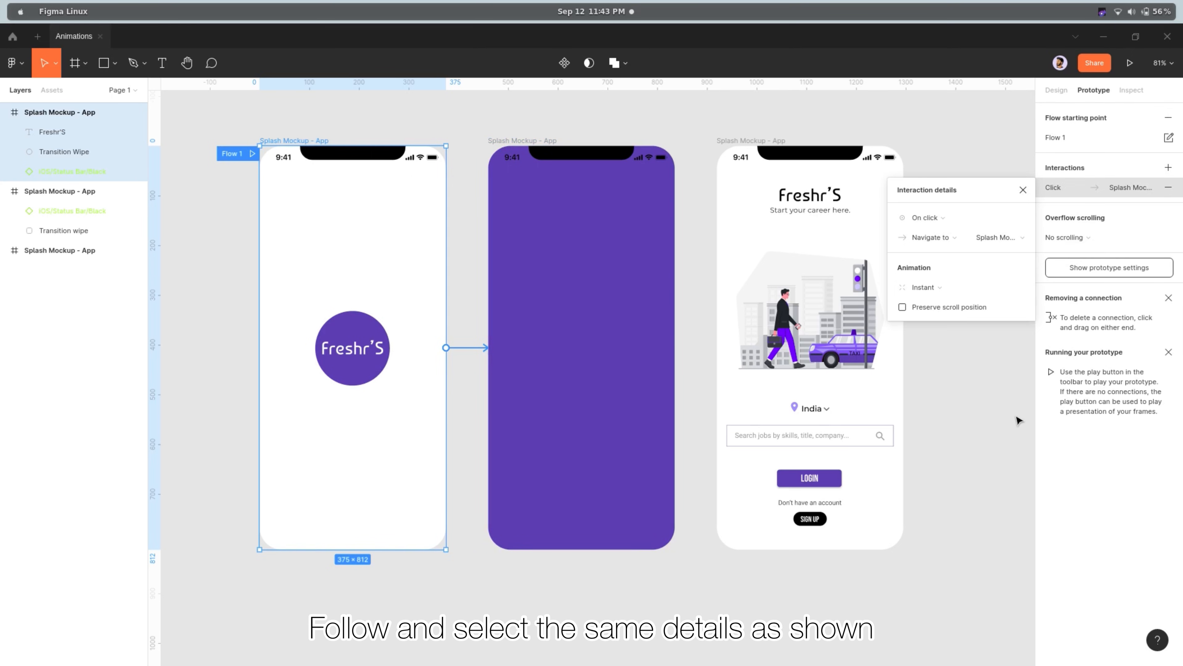
Set the first frame's interaction to trigger After delay with a 400 ms delay
click(958, 219)
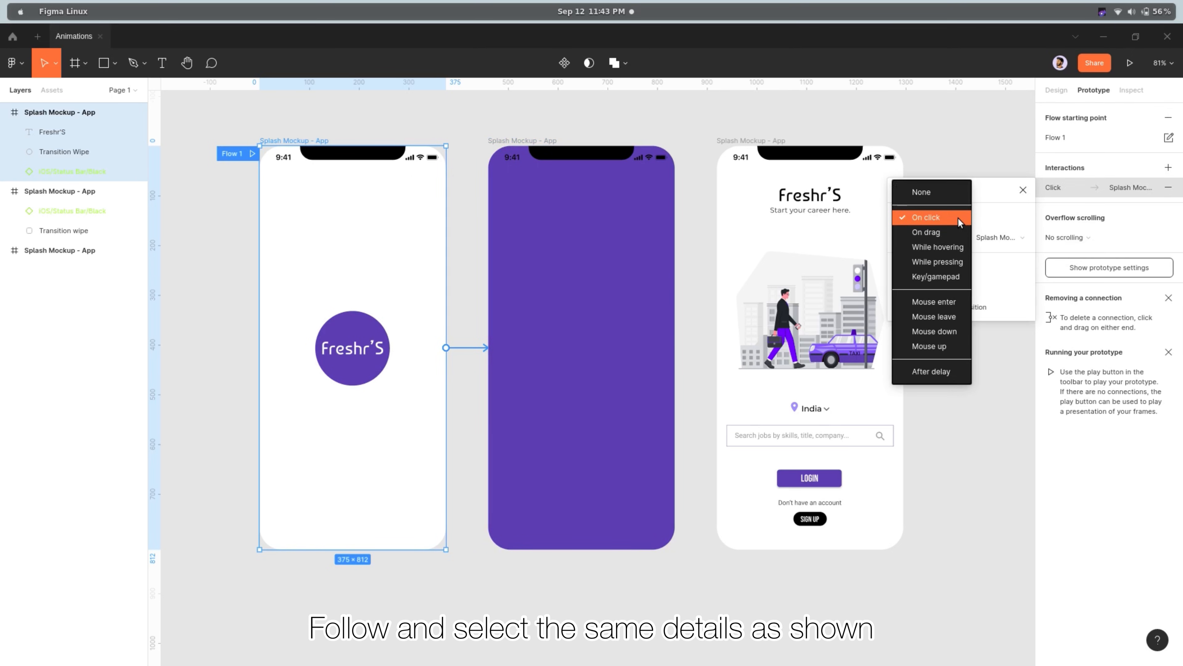
click(930, 373)
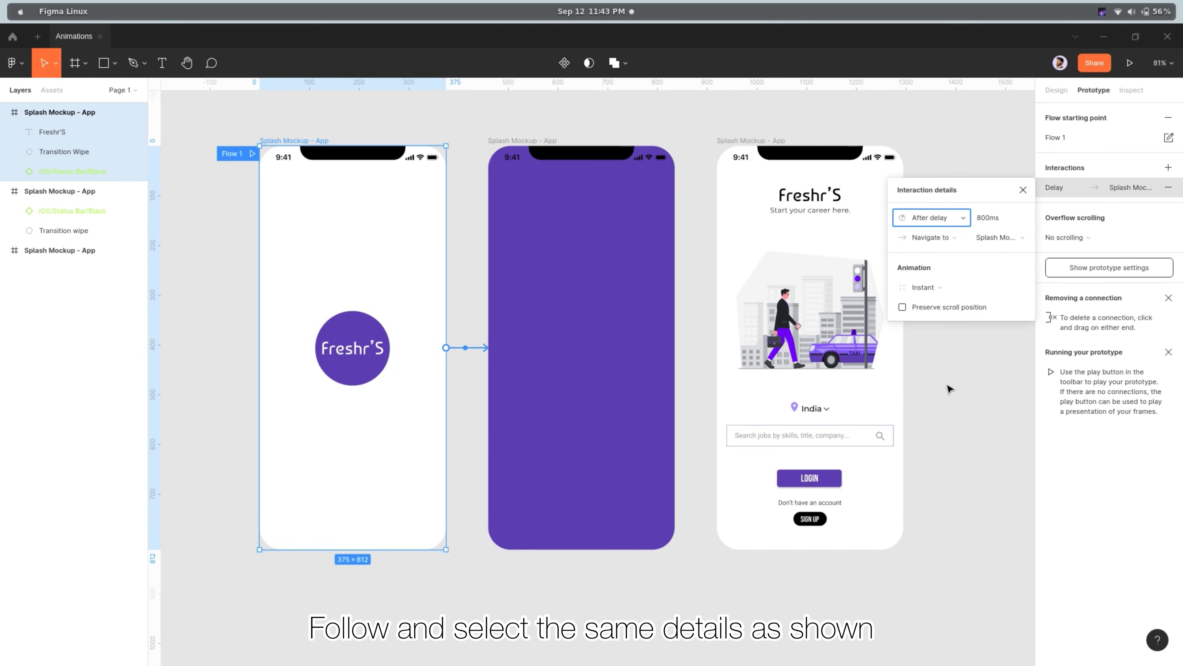
click(1001, 218)
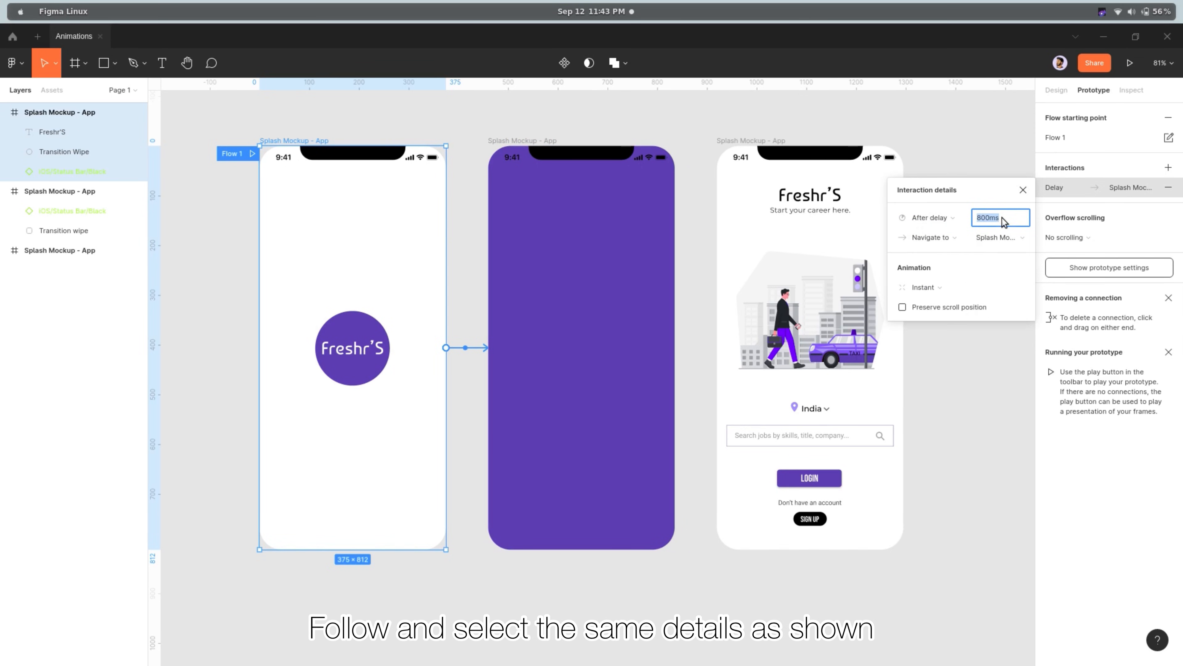
text(400)
key(Return)
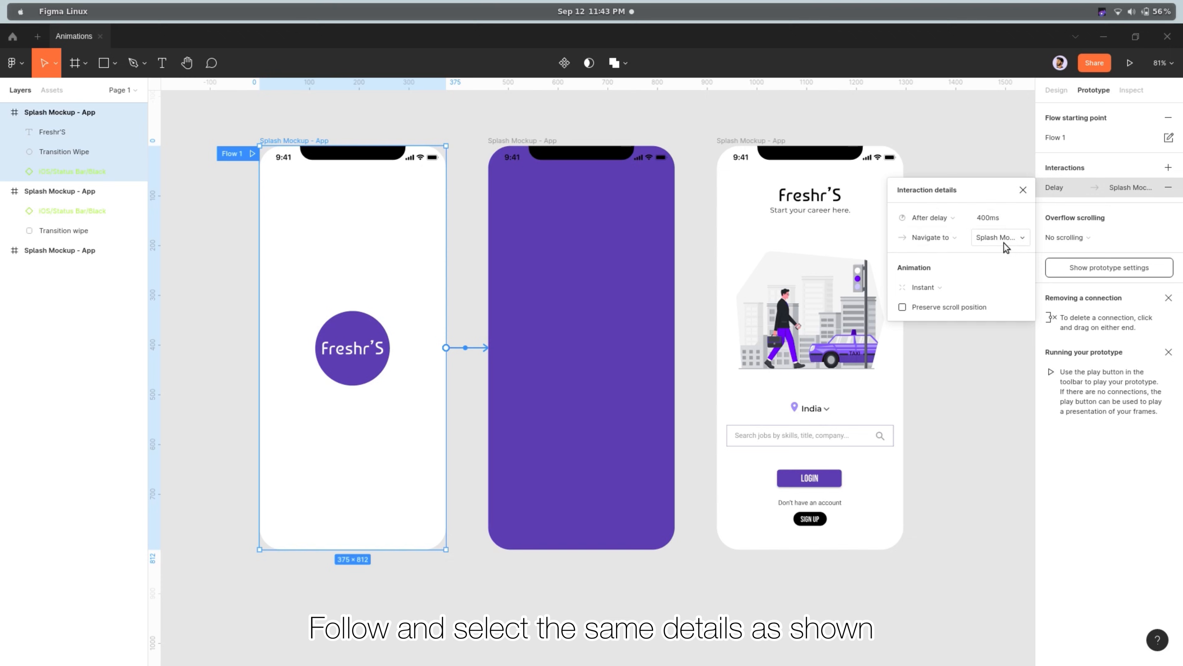
Set the first connection's animation to Smart animate with Custom easing and a 600 ms duration
click(951, 287)
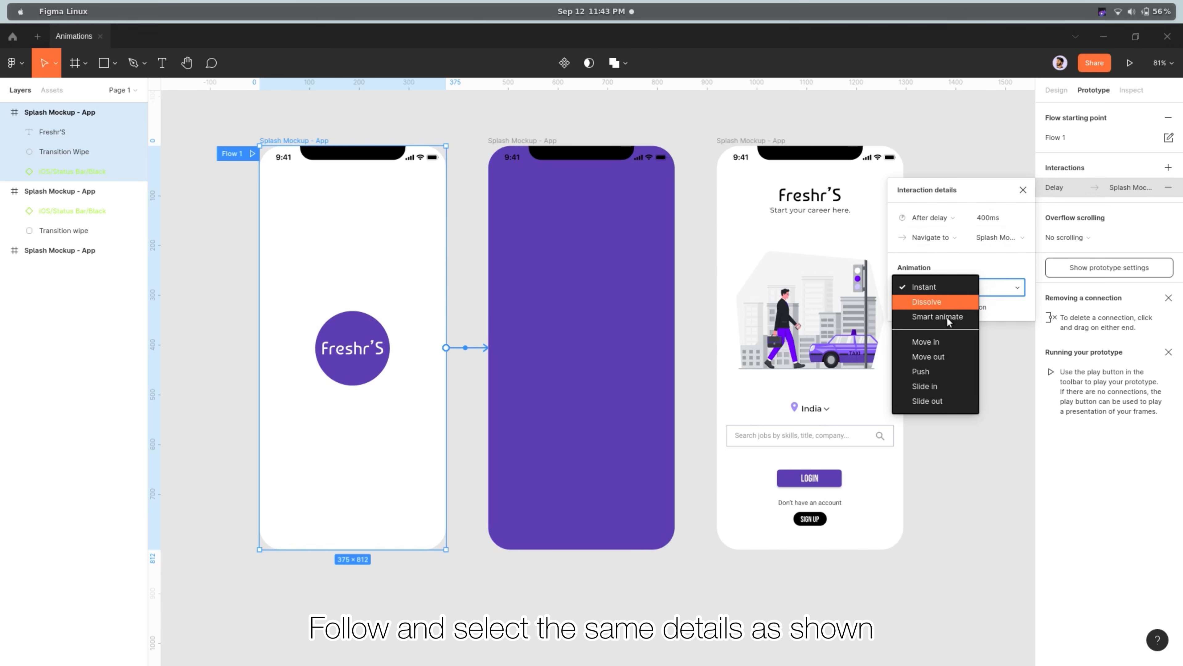
click(949, 322)
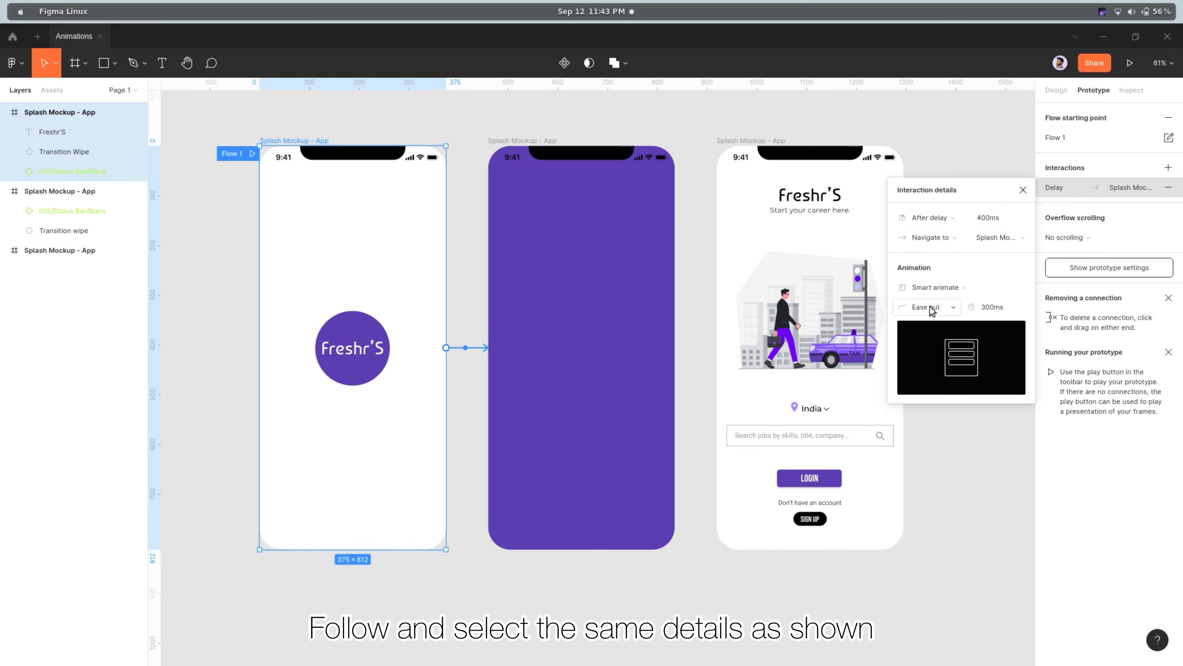
click(949, 309)
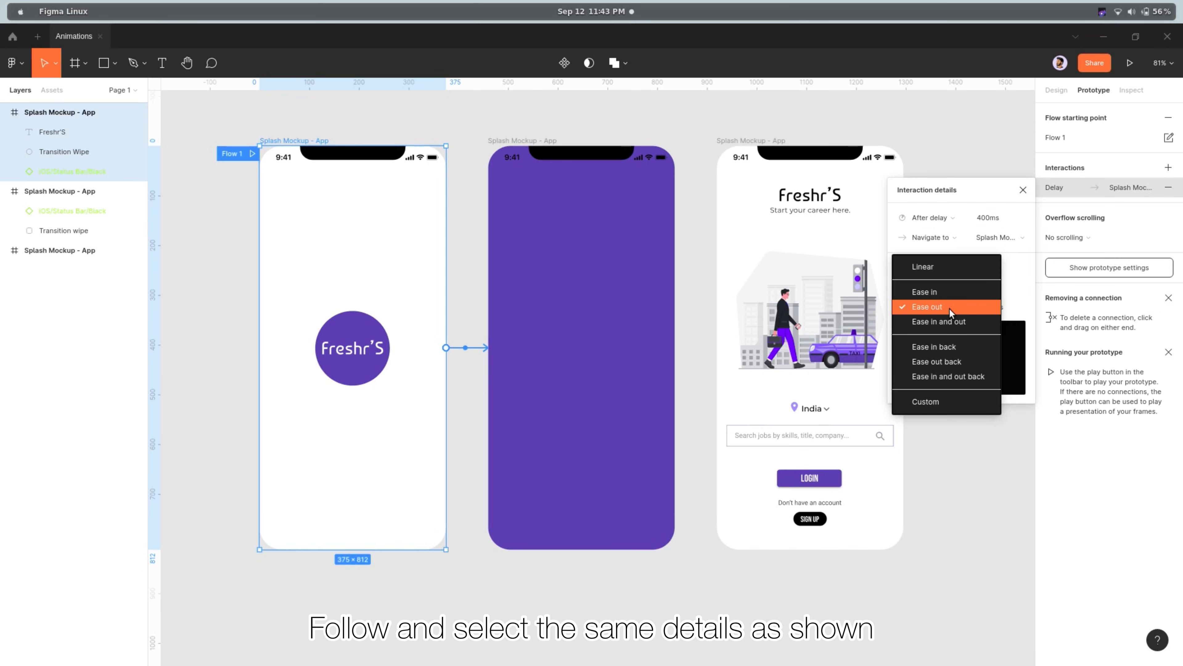
click(959, 404)
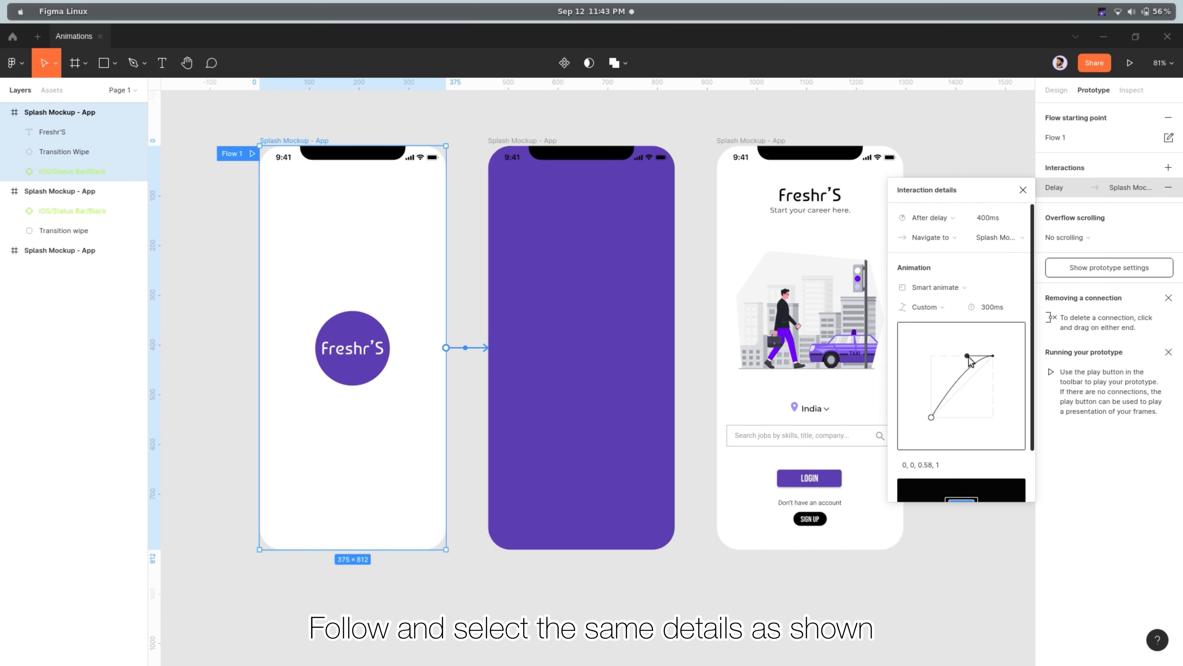
click(996, 309)
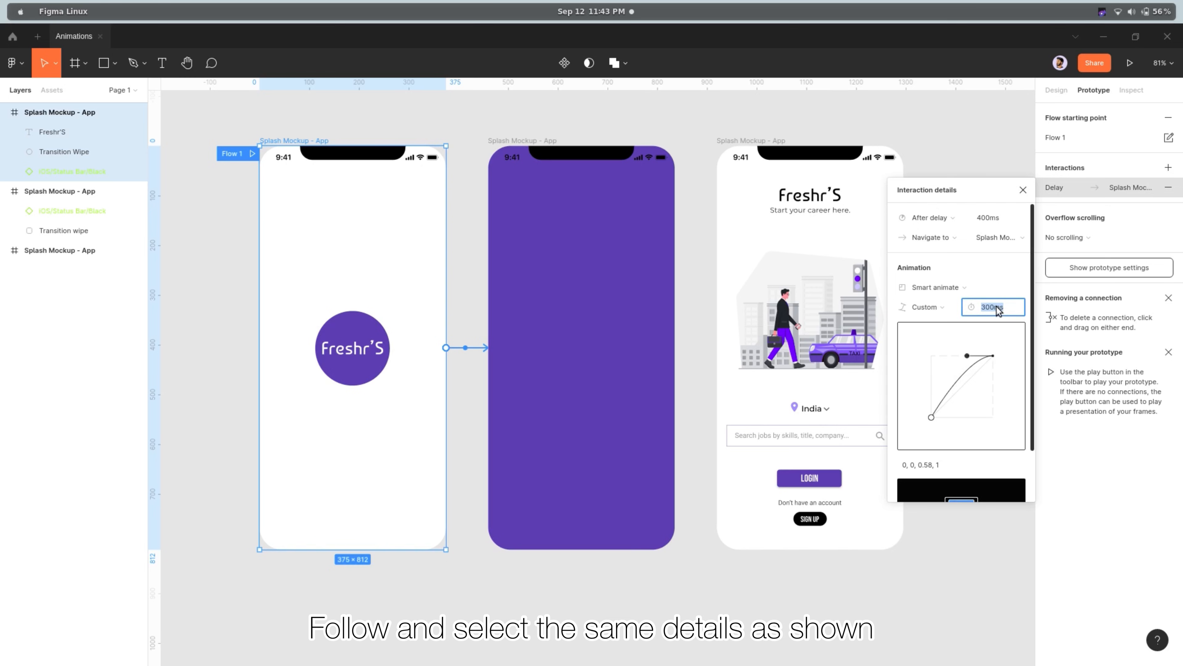
text(6)
key(Return)
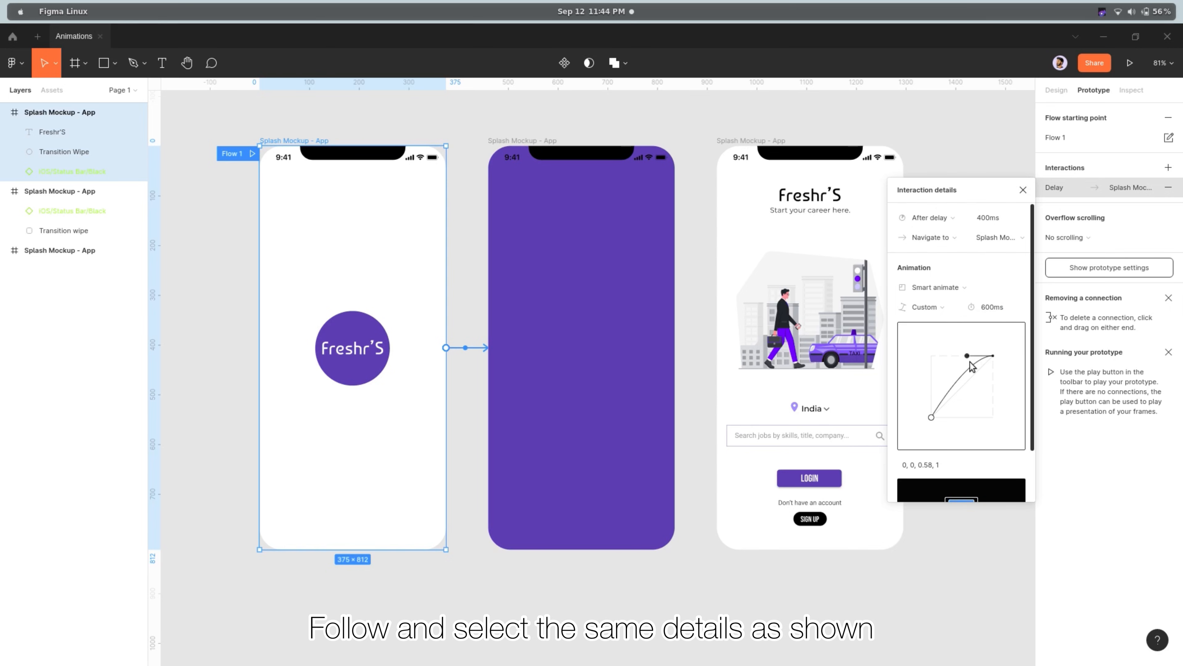
Reshape the first connection's custom easing curve to 0.33, -0.22, 1, 0.23 and close the interaction details
drag(968, 358, 954, 436)
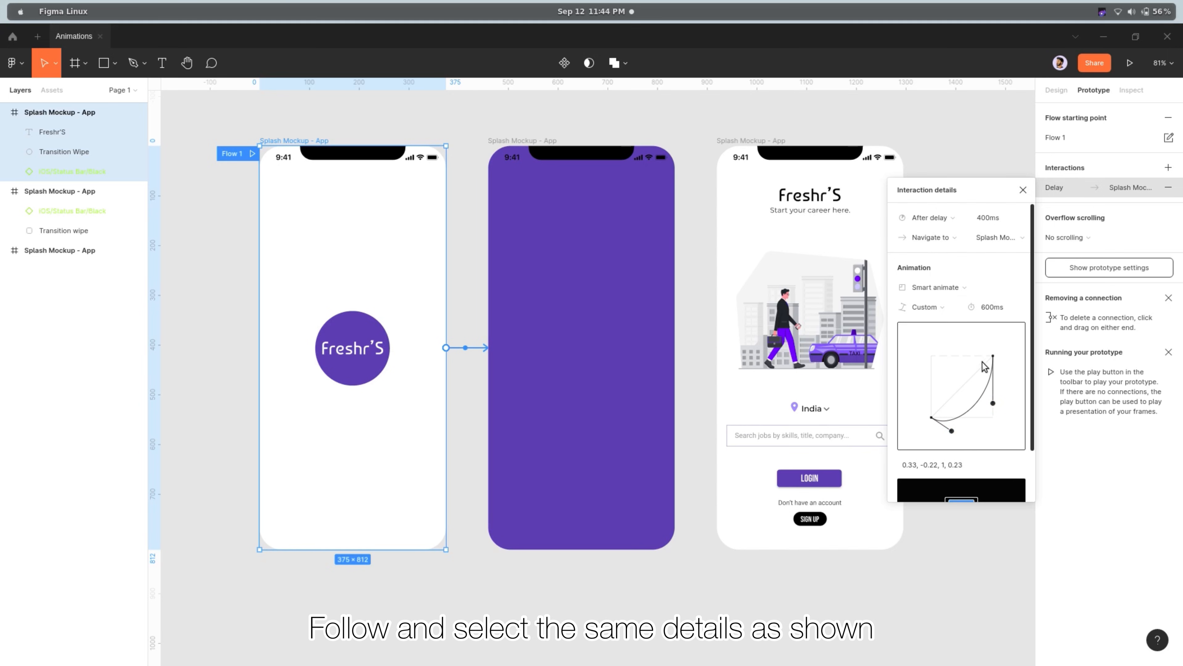
scroll(982, 373, down, 2)
scroll(982, 373, up, 2)
click(1022, 191)
click(980, 251)
Add a prototype connection from the purple second frame to the third frame
click(523, 142)
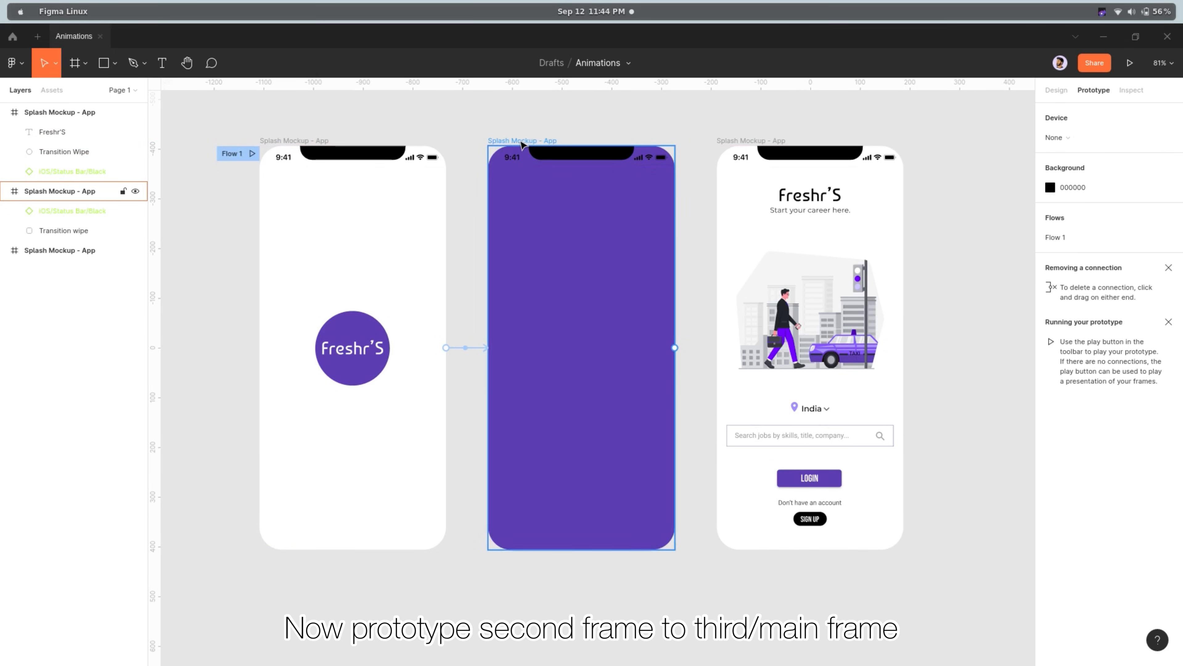
click(522, 142)
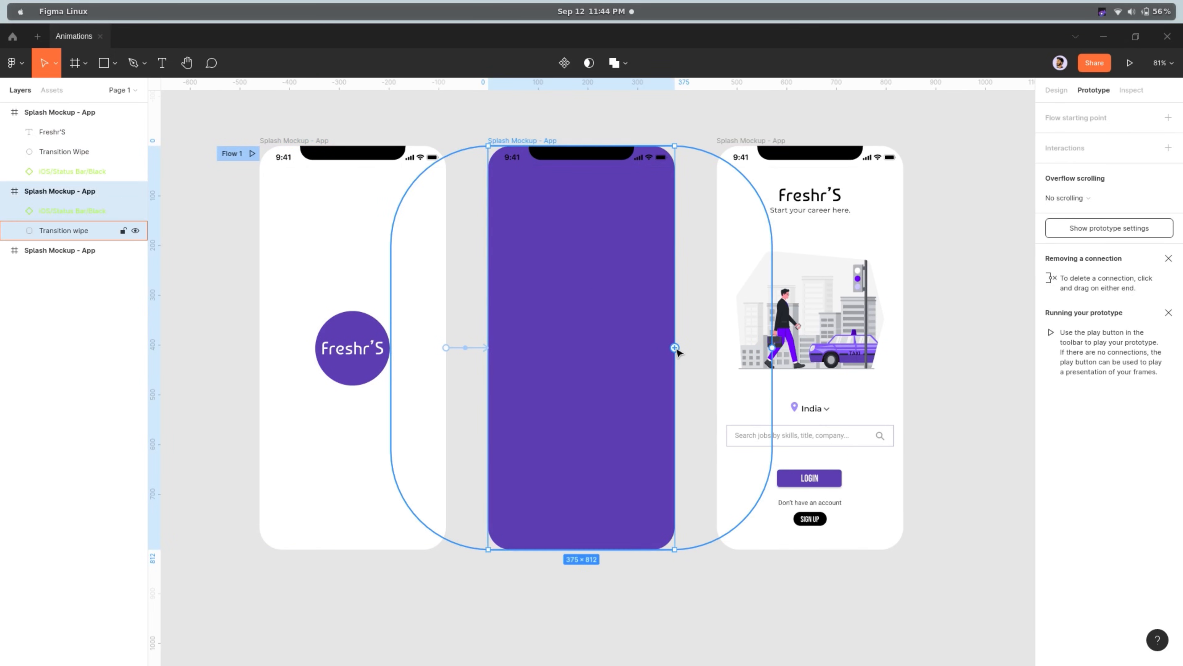
drag(675, 348, 765, 336)
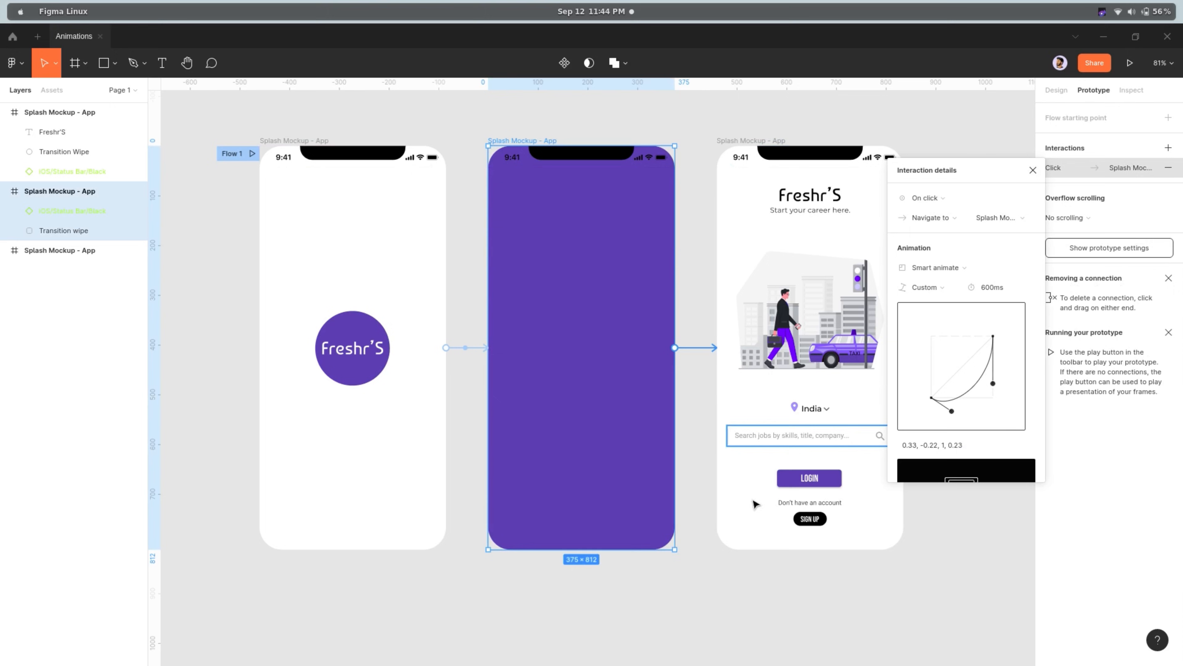
Set the second frame's interaction to trigger After delay with a 200 ms delay
click(955, 198)
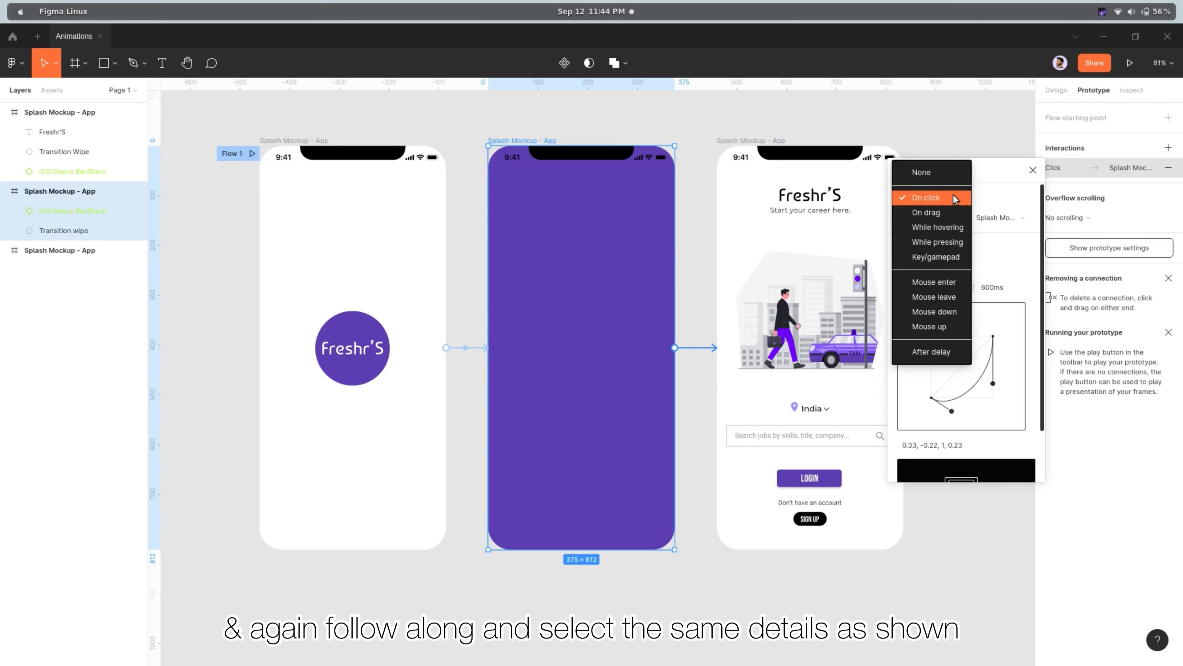
click(932, 352)
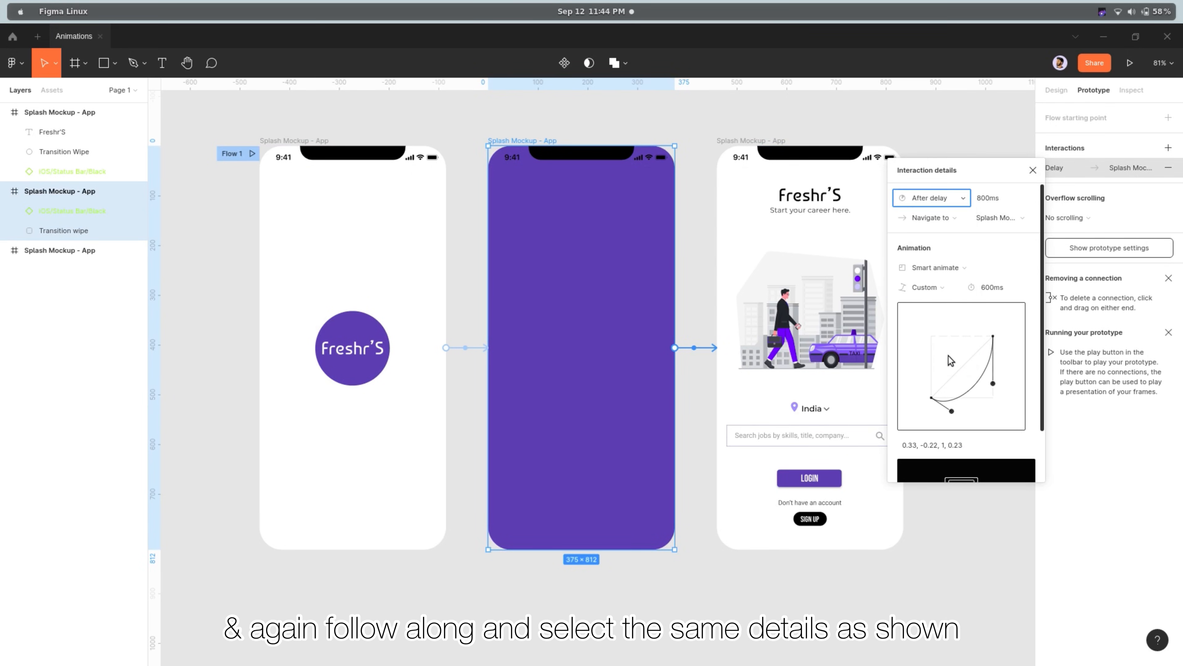
click(998, 201)
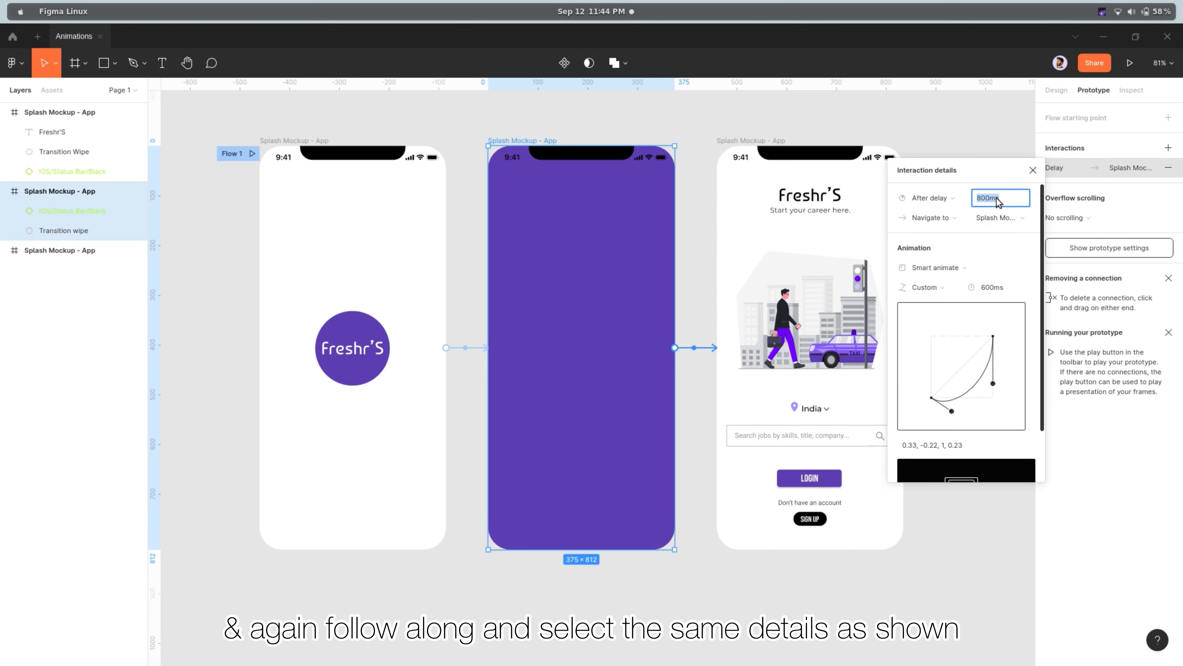
text(200)
key(Return)
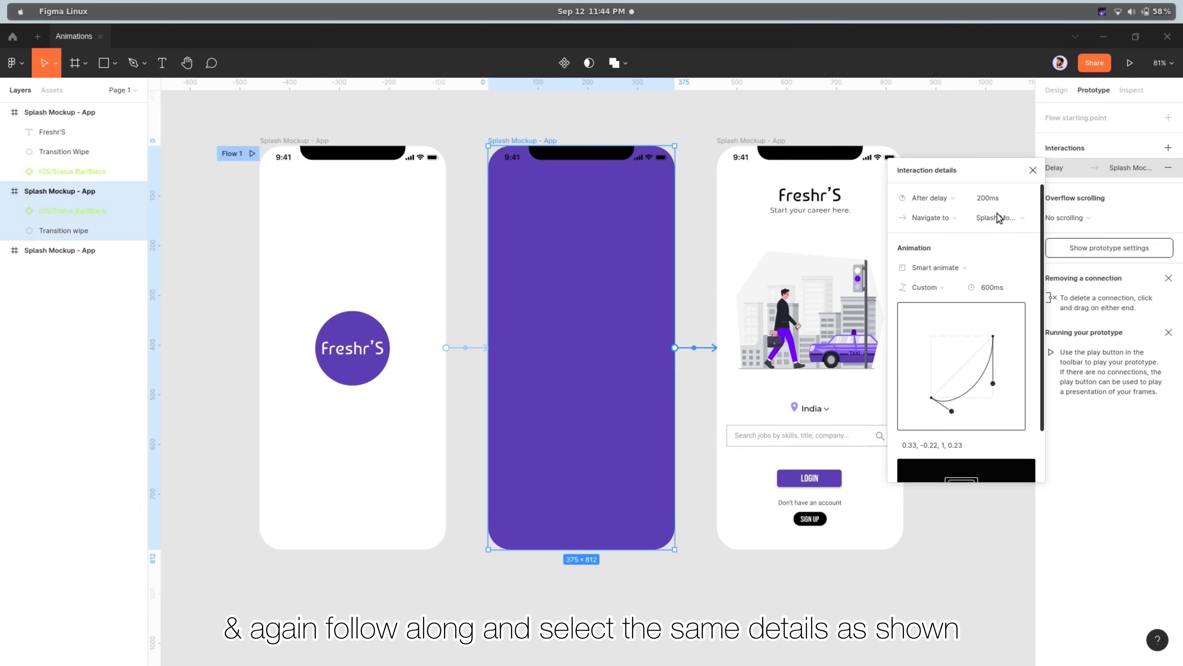
Change the second connection's animation to Move in with the downward direction
click(968, 268)
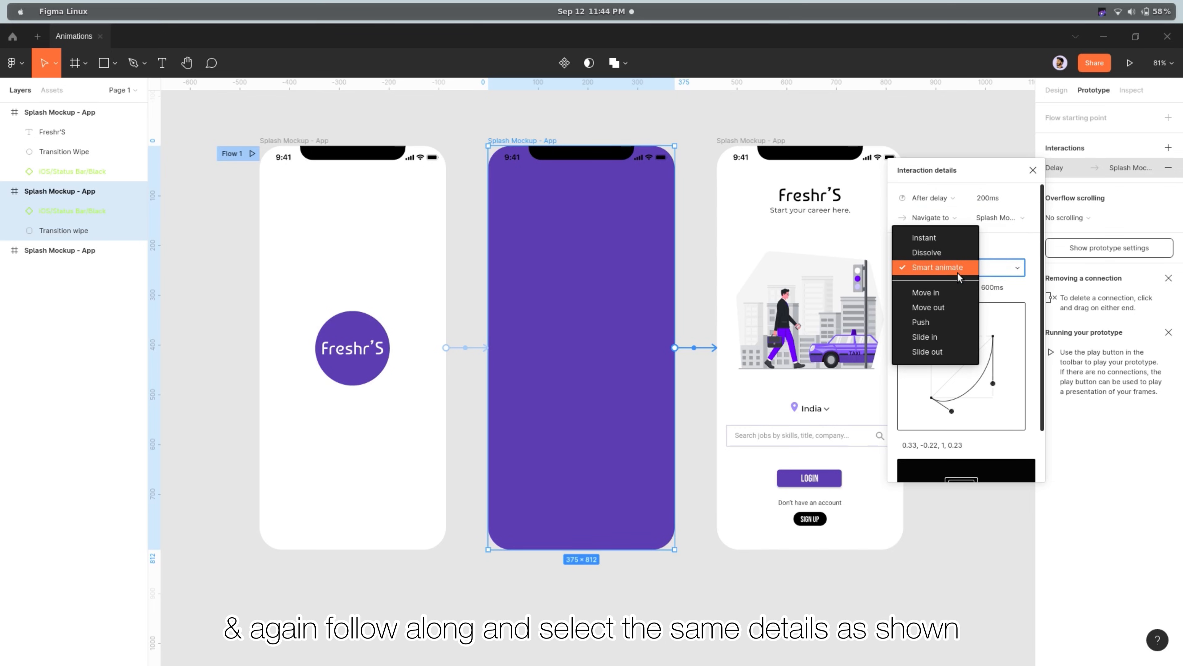
click(922, 298)
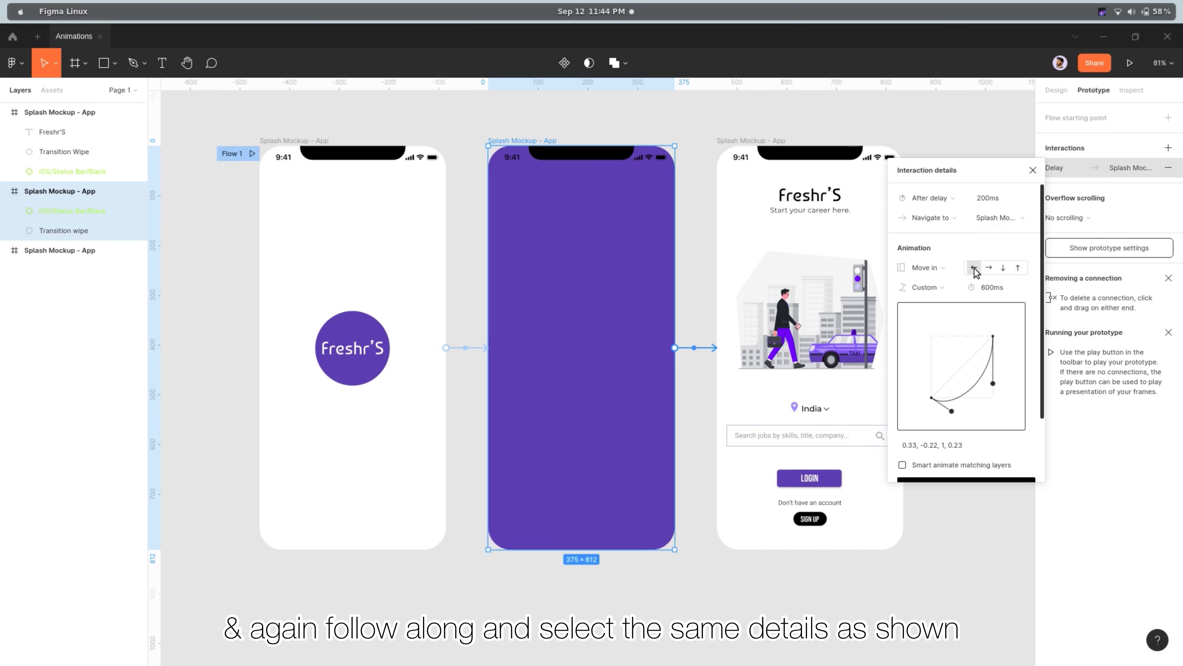
click(1004, 268)
scroll(1018, 320, down, 1)
scroll(1018, 320, up, 1)
Give the second connection's Move in animation Ease out easing and a 1200 ms duration
click(959, 289)
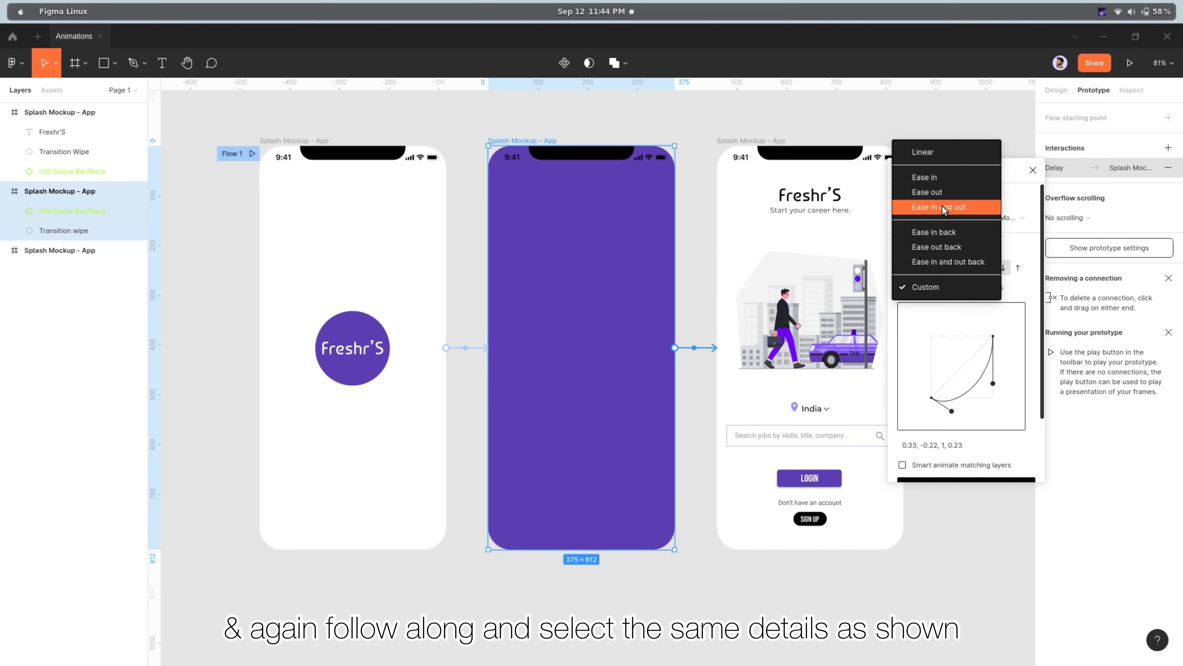
click(928, 192)
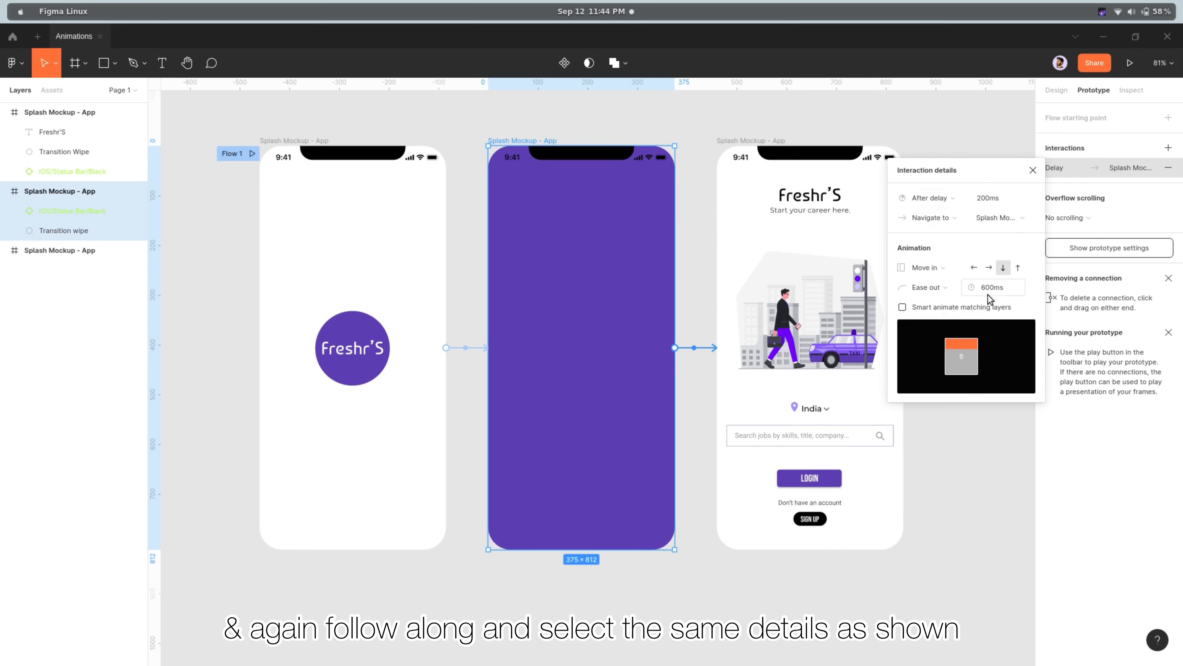
click(1005, 289)
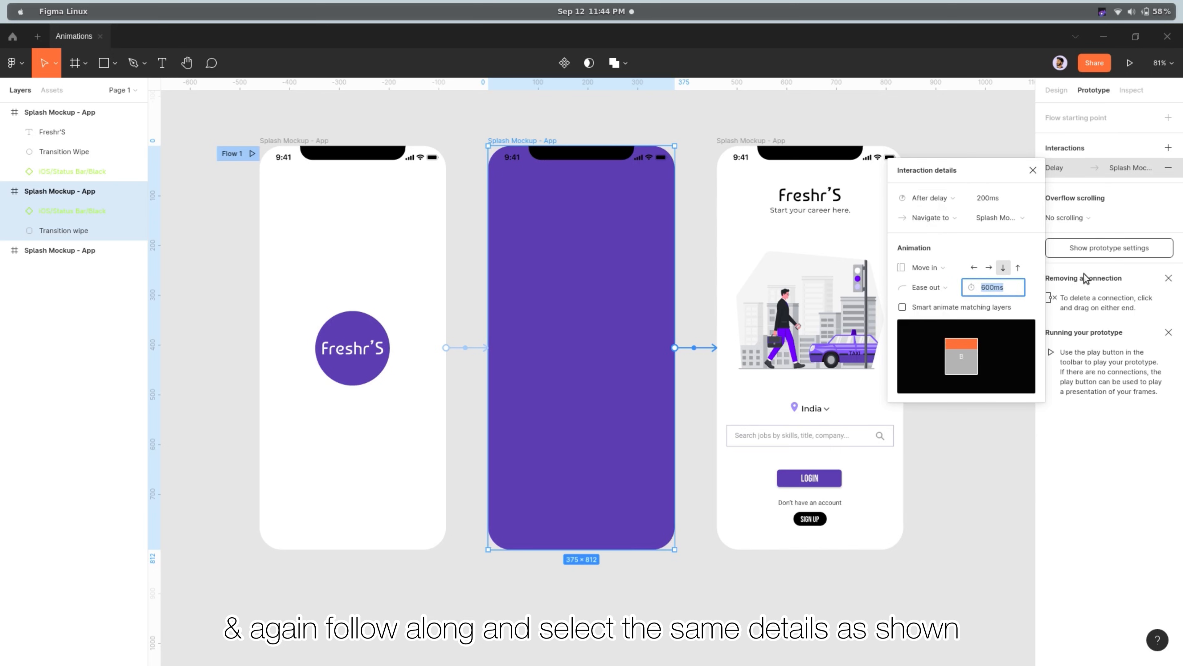
text(1200)
key(Return)
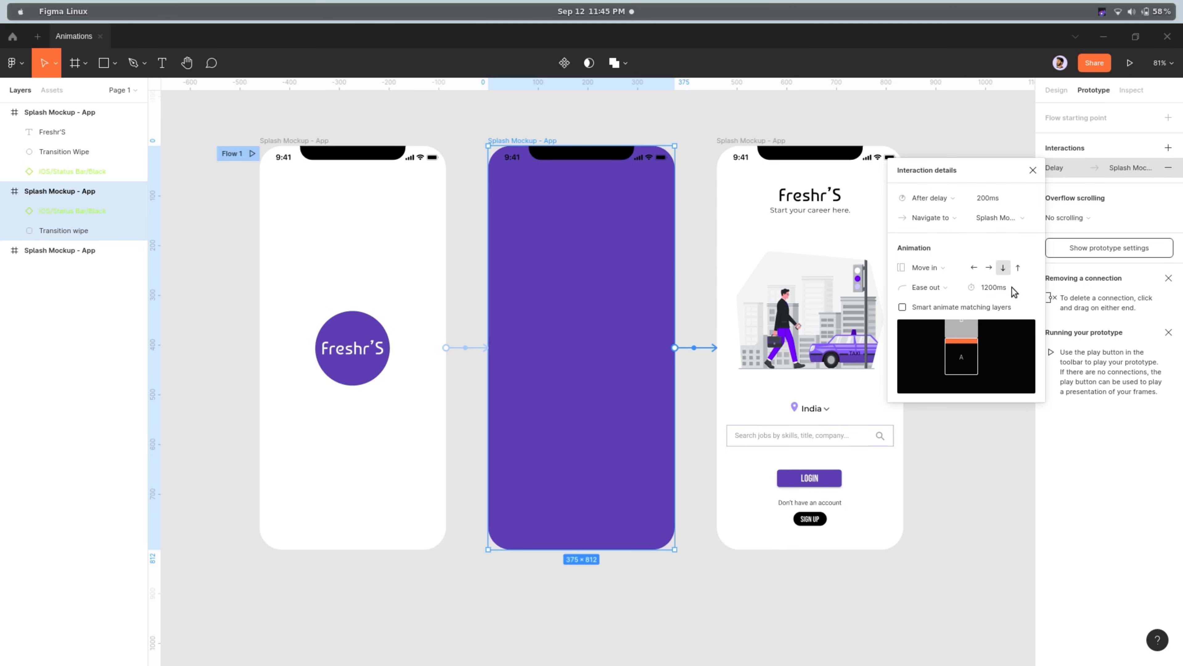
Close the interaction details, deselect the purple frame and launch the prototype presentation
click(1034, 176)
click(1003, 273)
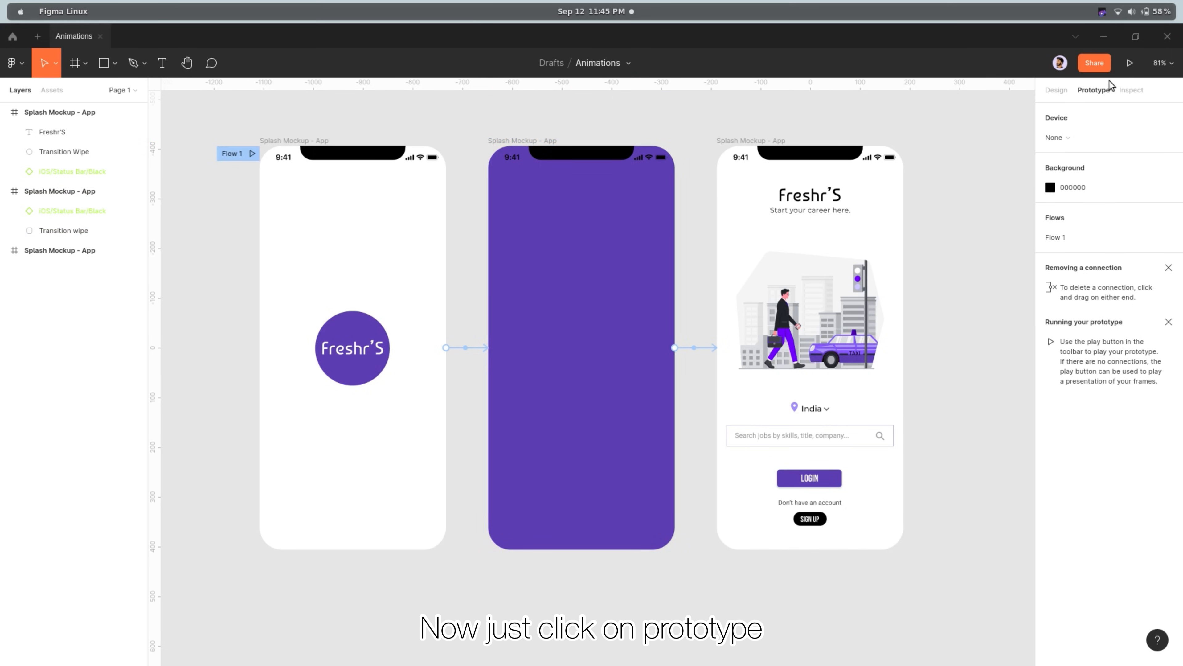
click(1123, 68)
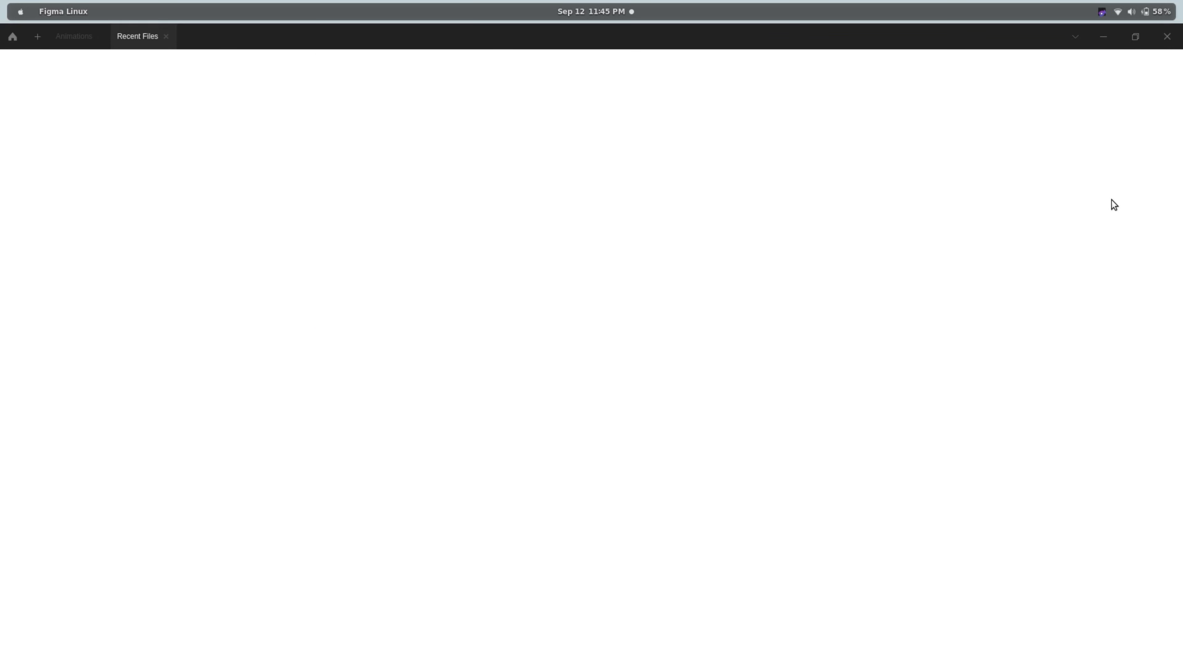